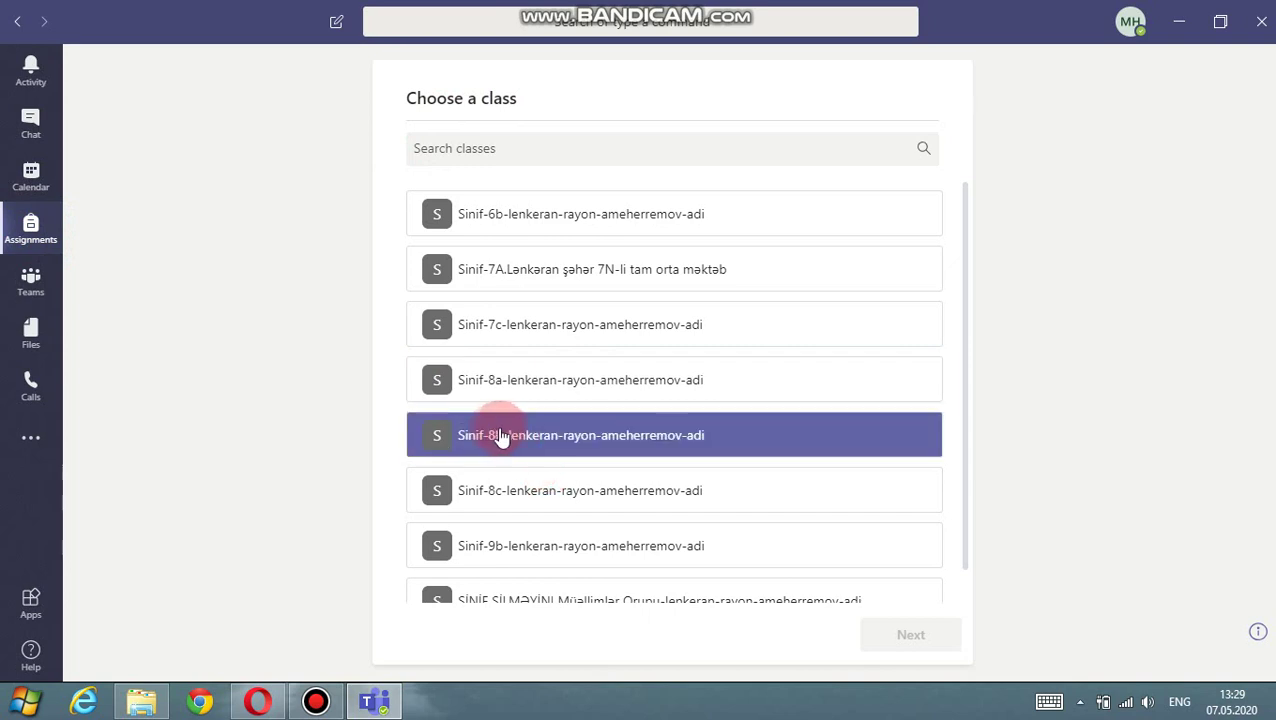
- Choose the class "Sinif-7A.Lənkəran şəhər 7N-li tam orta məktəb" and continue to its assignments
left_click(470, 412)
left_click(510, 372)
left_click(508, 330)
left_click(494, 274)
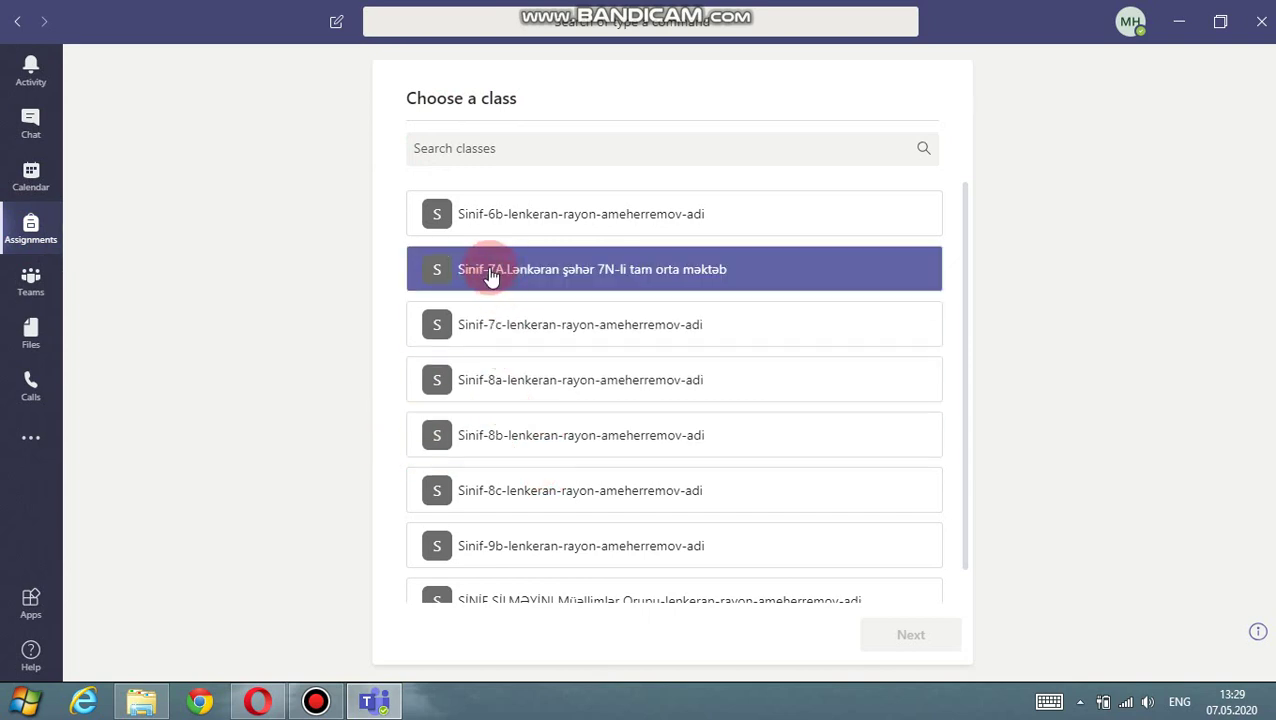
left_click(914, 638)
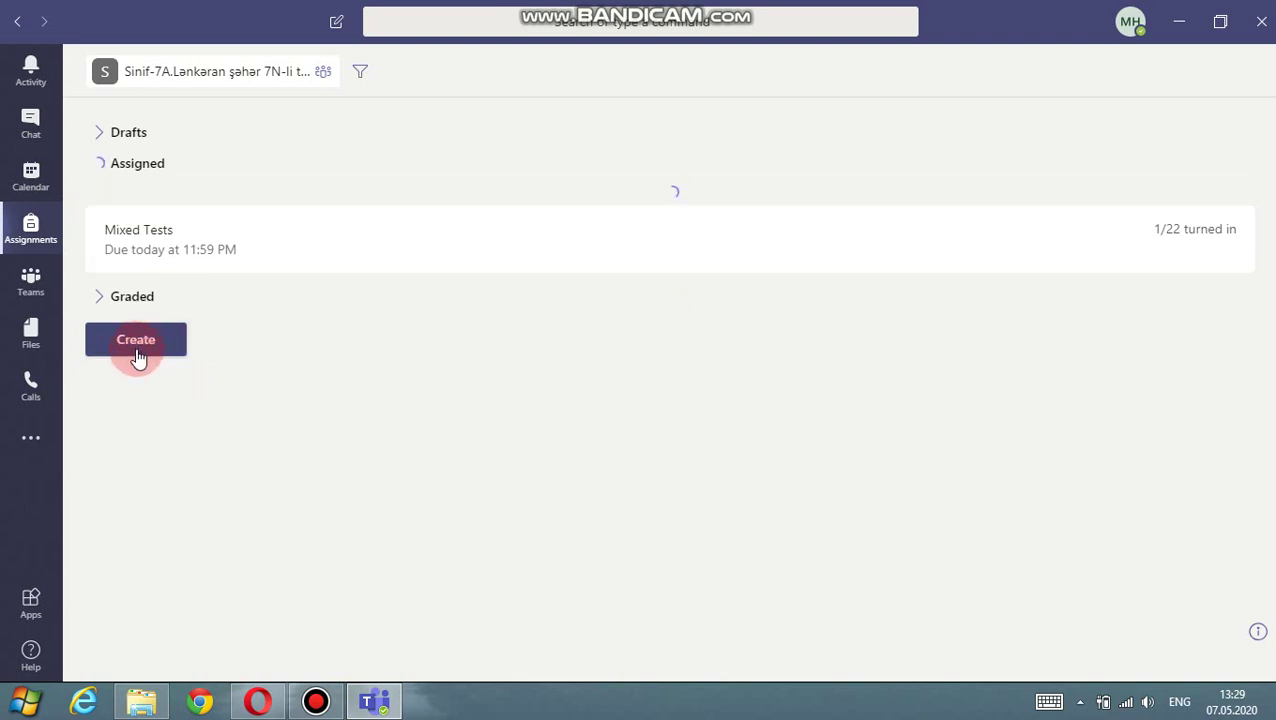
- Start a new blank assignment for the chosen class
left_click(138, 352)
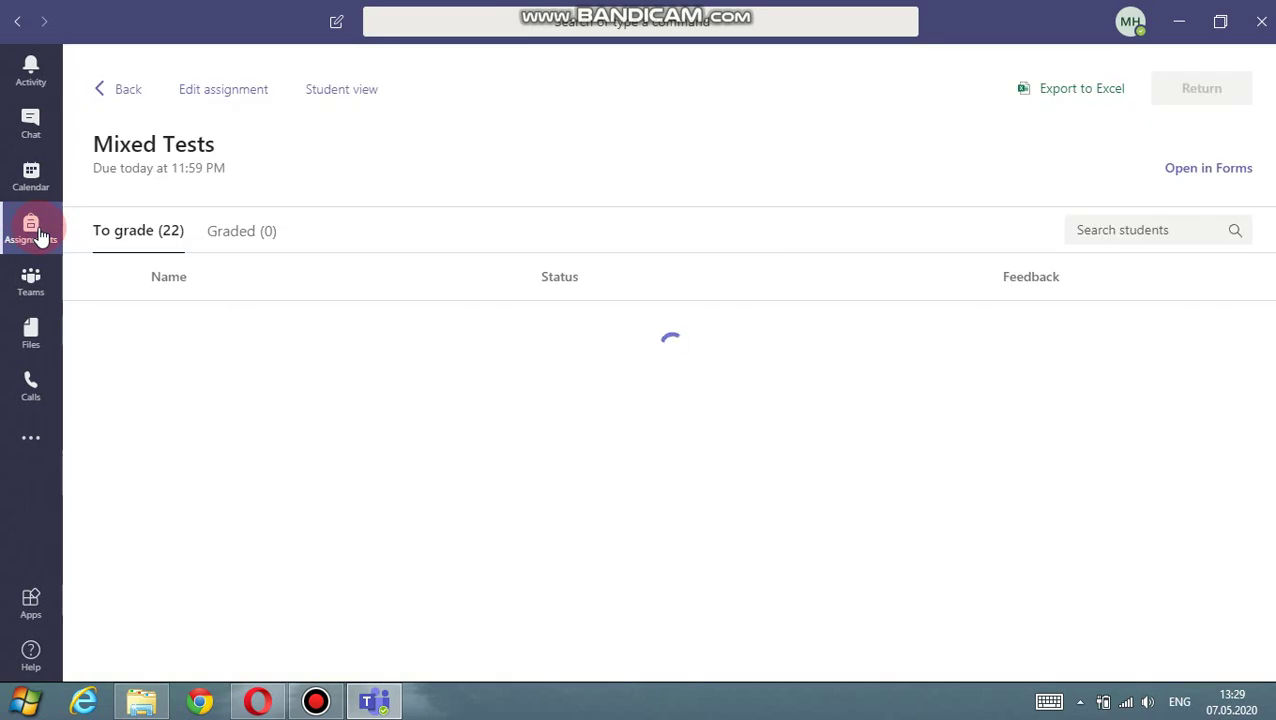
left_click(100, 95)
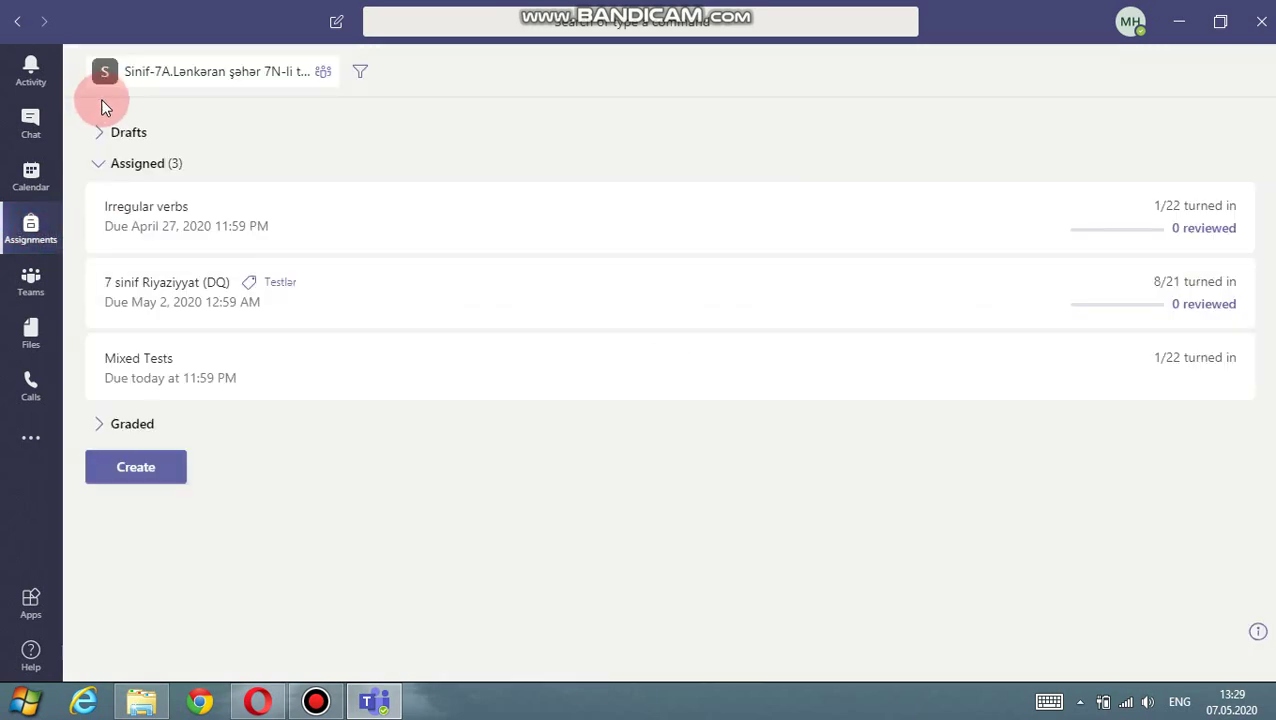
left_click(156, 472)
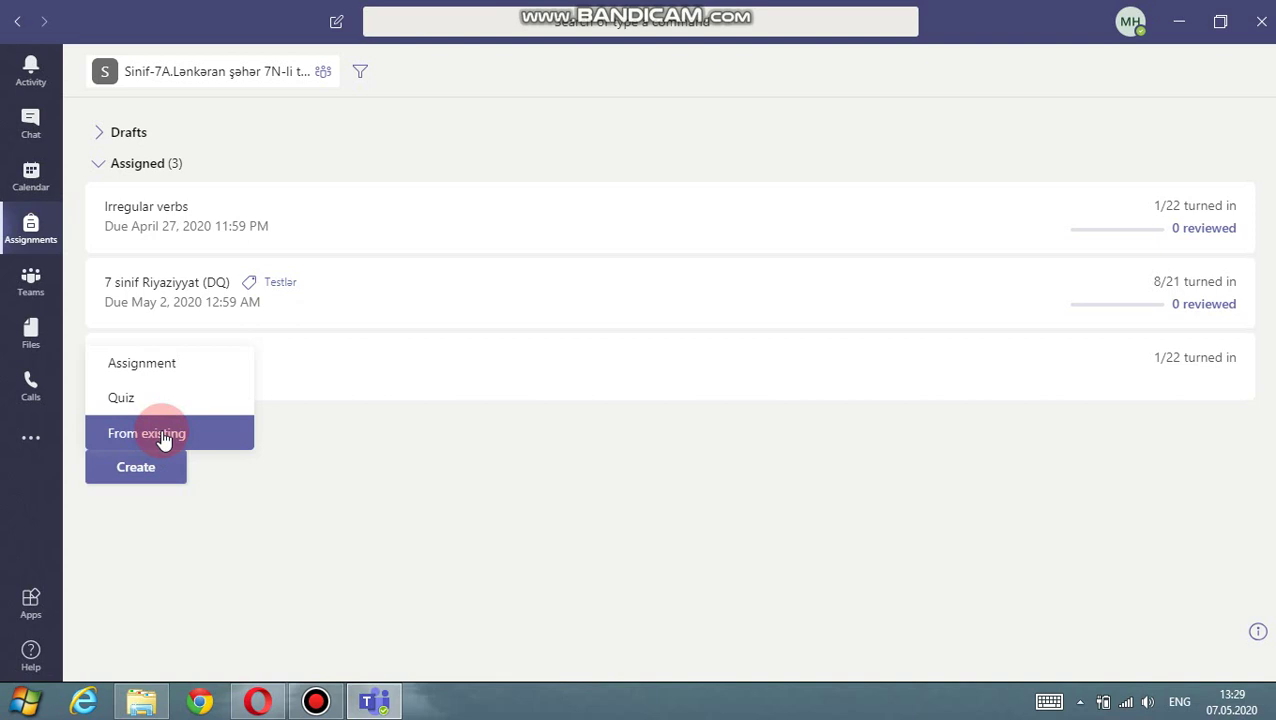
left_click(111, 366)
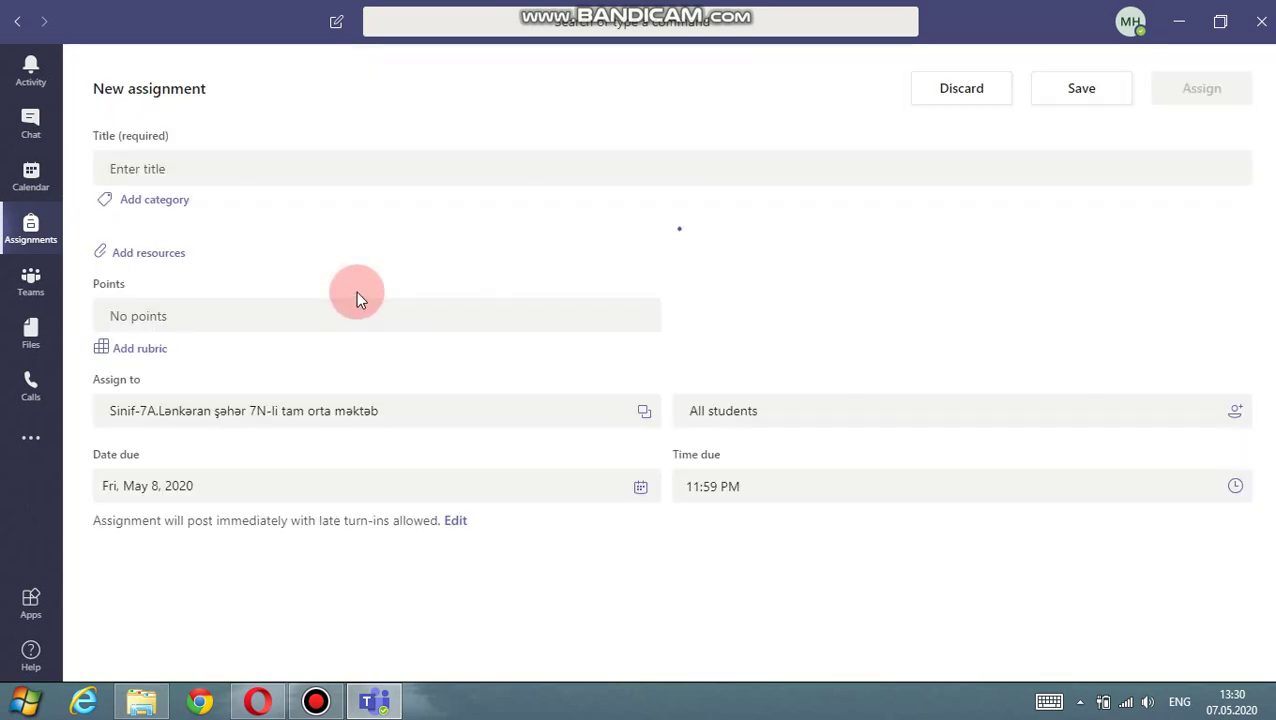
- Title the new assignment "Ingilis dili"
left_click(175, 172)
left_click(177, 168)
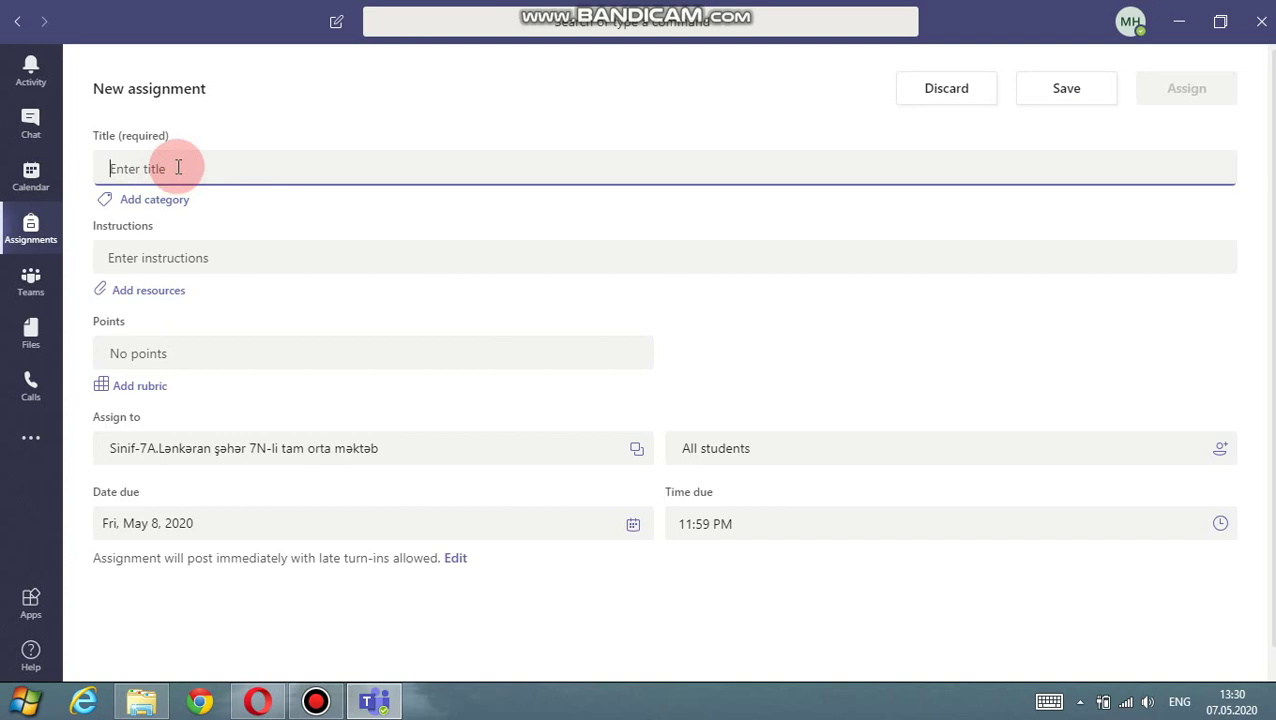
type("Ingl")
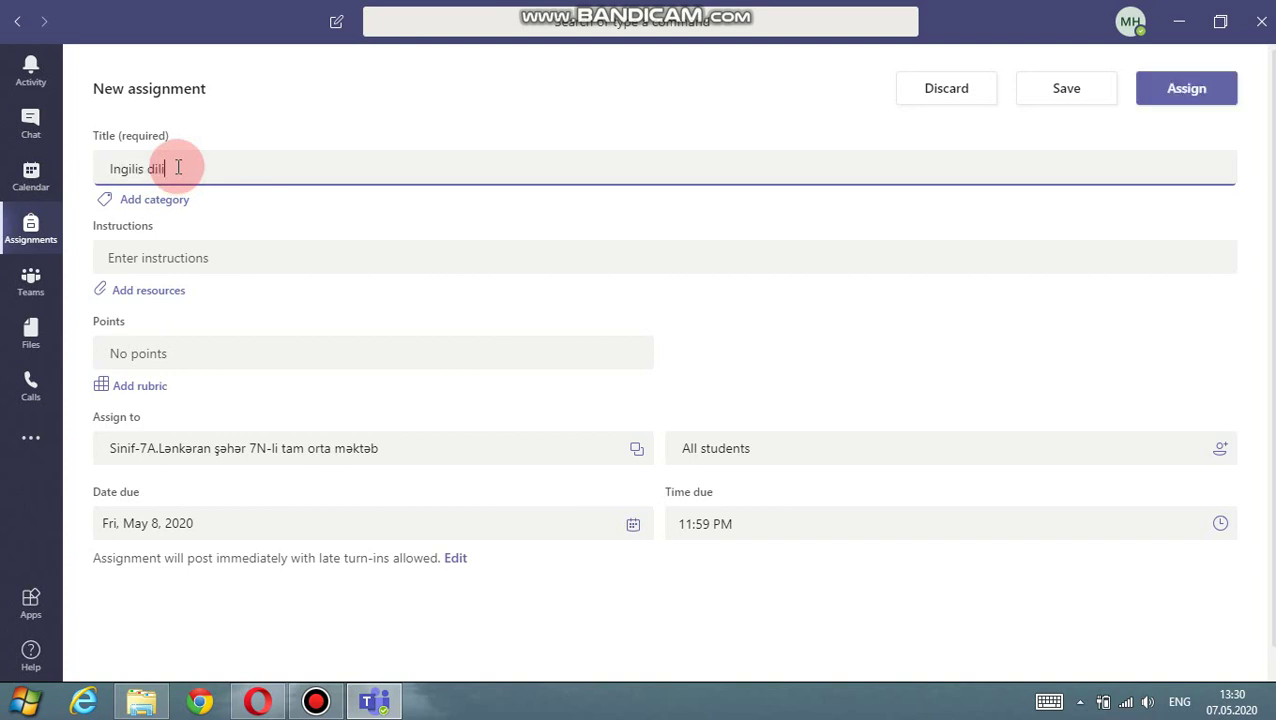
- Enter the assignment instructions "MIcrosoft Teams Uzerinden isleyin"
left_click(164, 255)
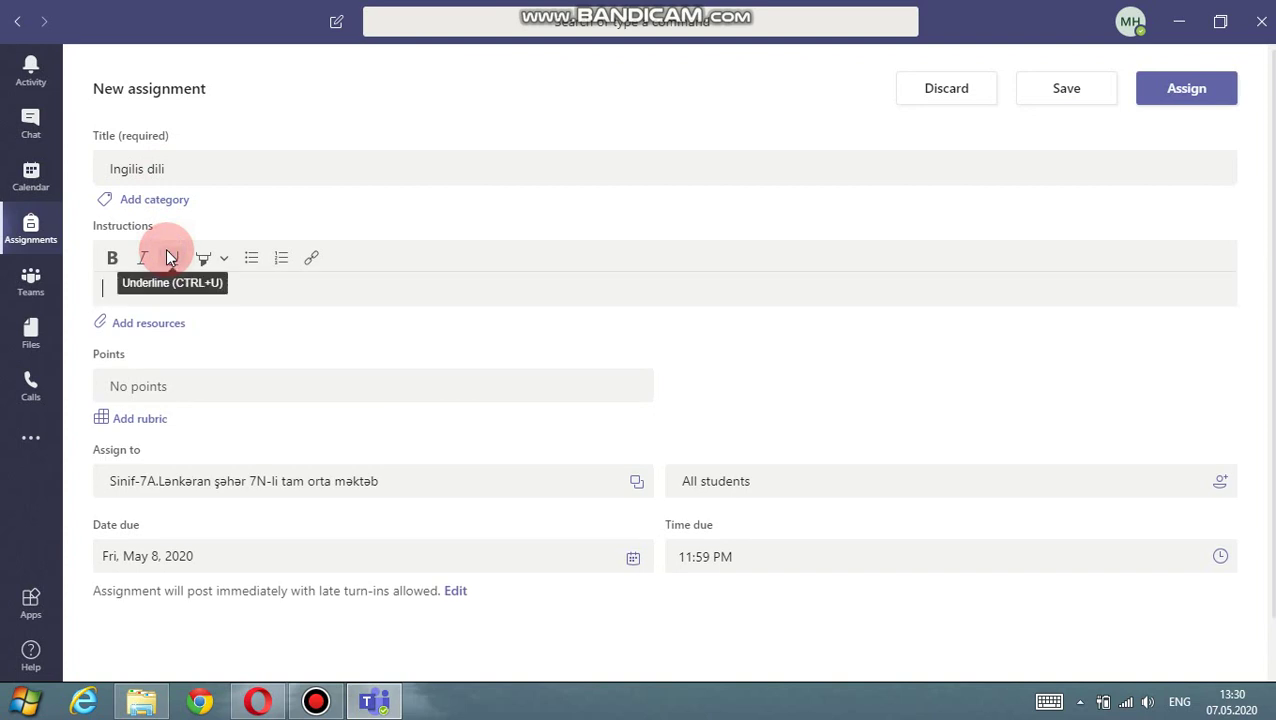
left_click(112, 258)
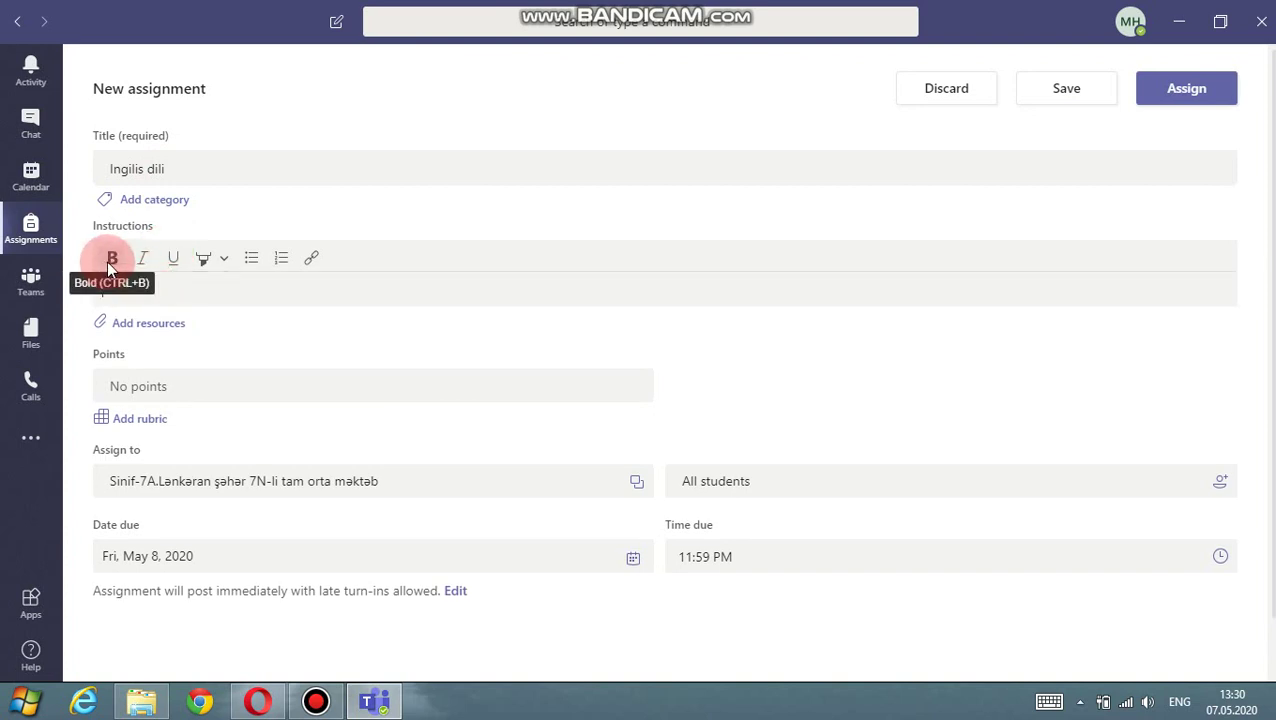
left_click(137, 262)
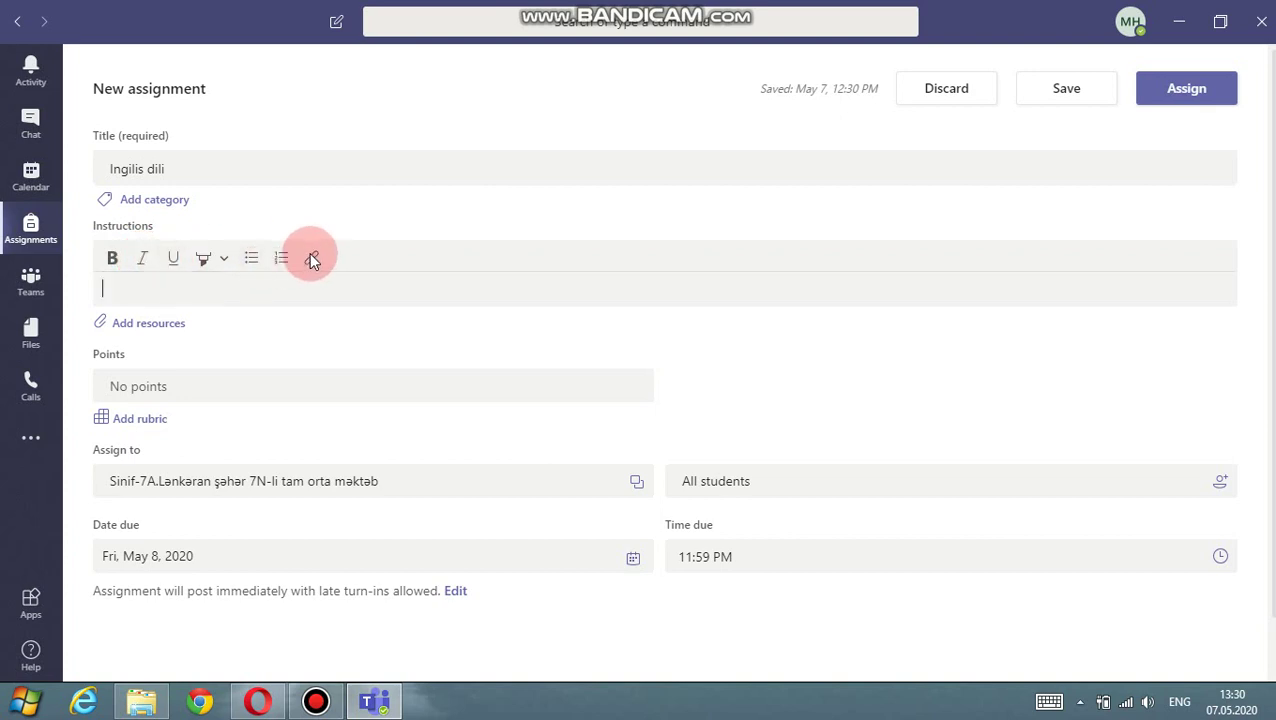
left_click(282, 262)
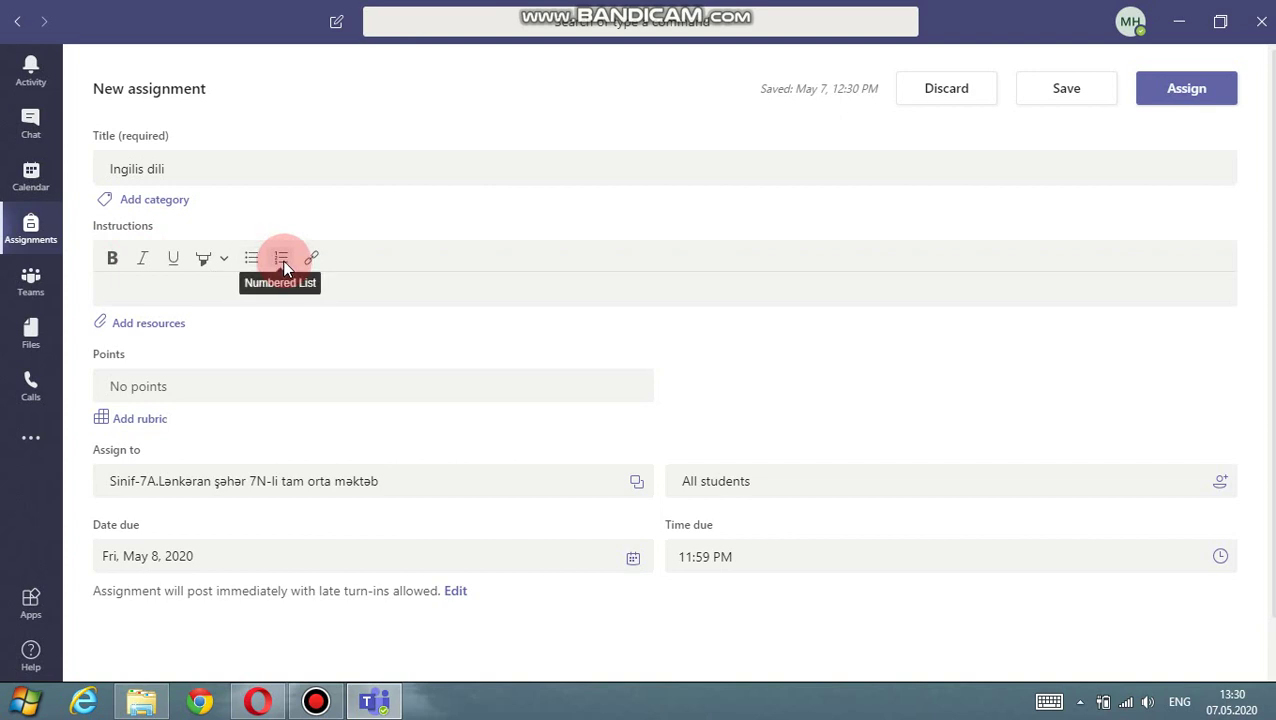
left_click(183, 288)
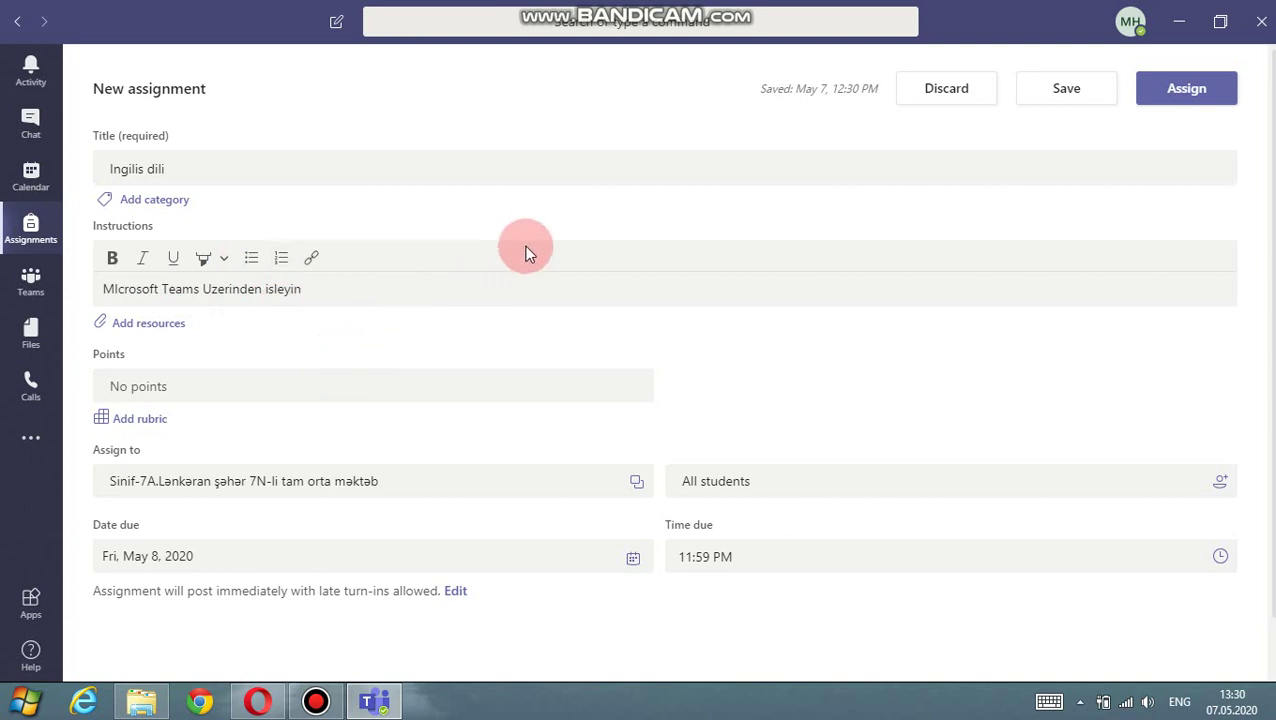
left_click(351, 287)
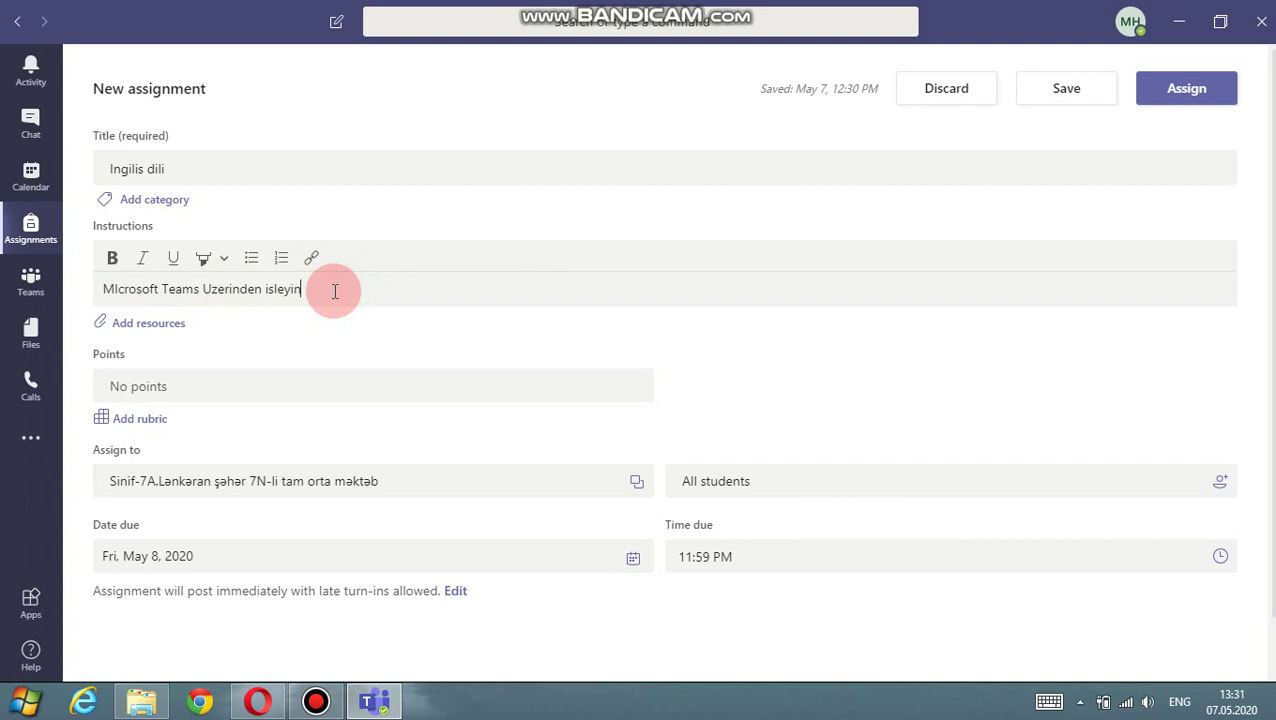
- Set the assignment's points to 100 and open the first existing "Qiymetlendirme" rubric for editing
left_click(241, 390)
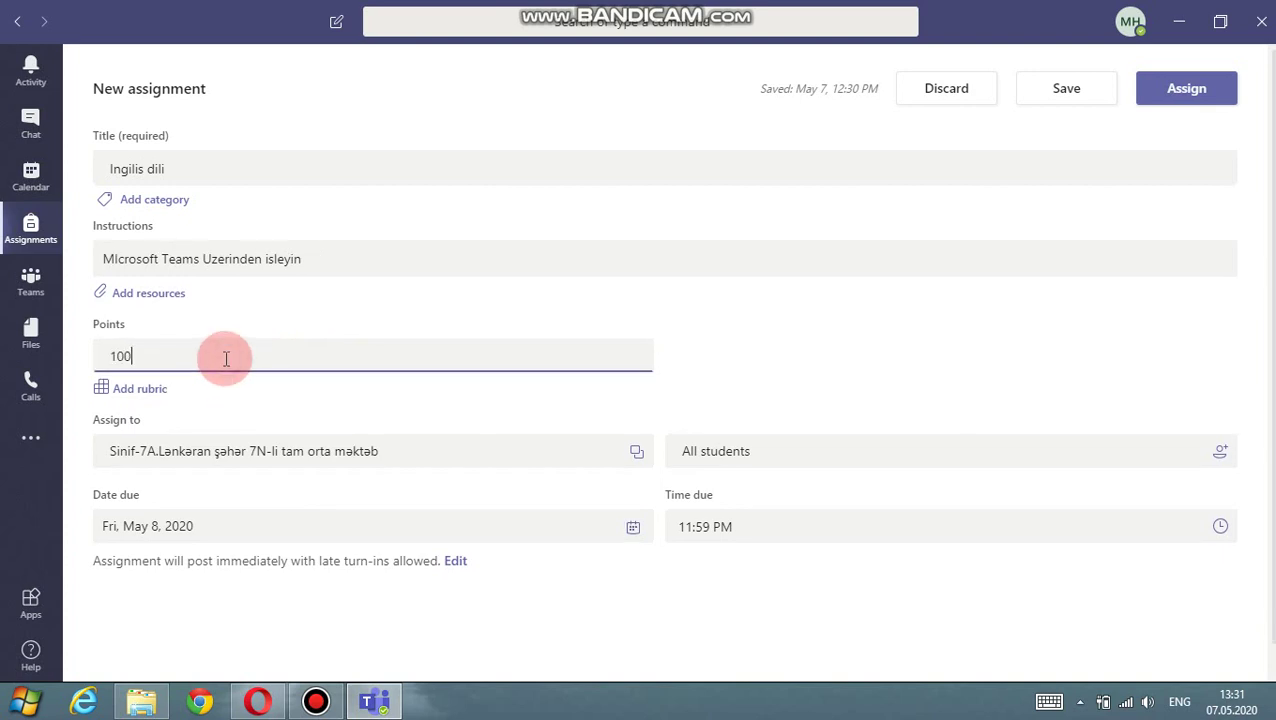
left_click(127, 394)
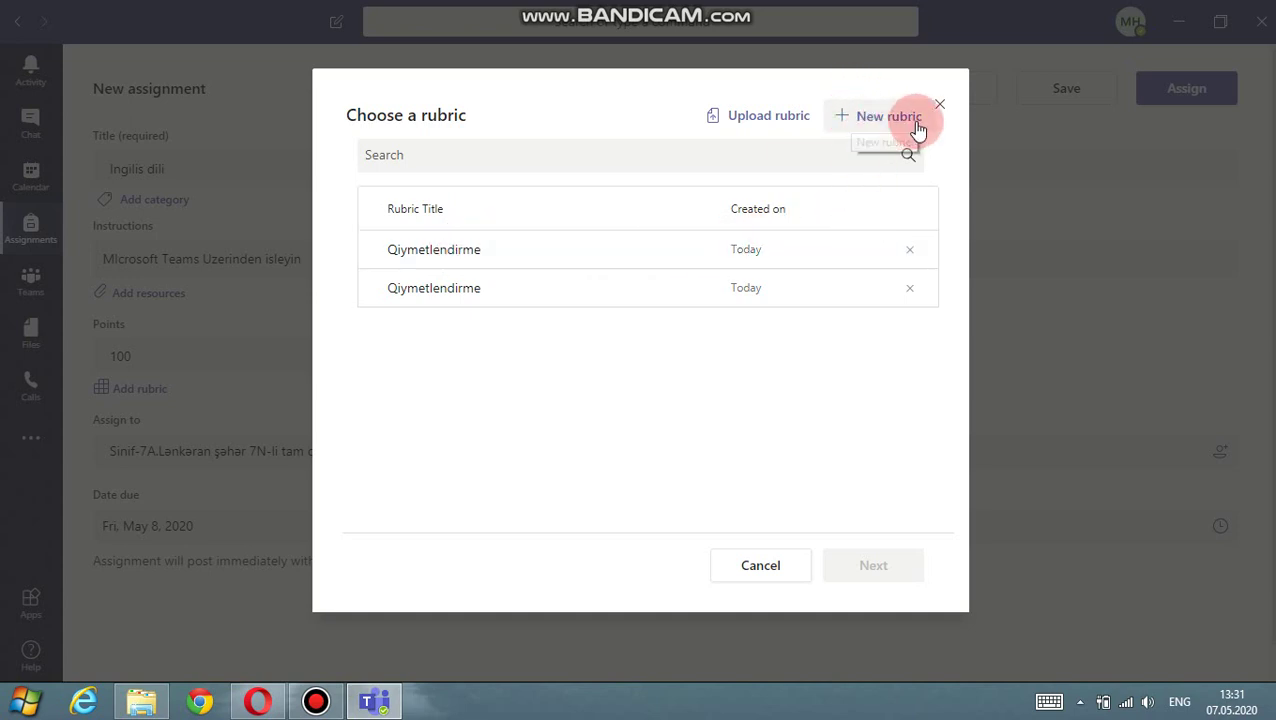
left_click(601, 262)
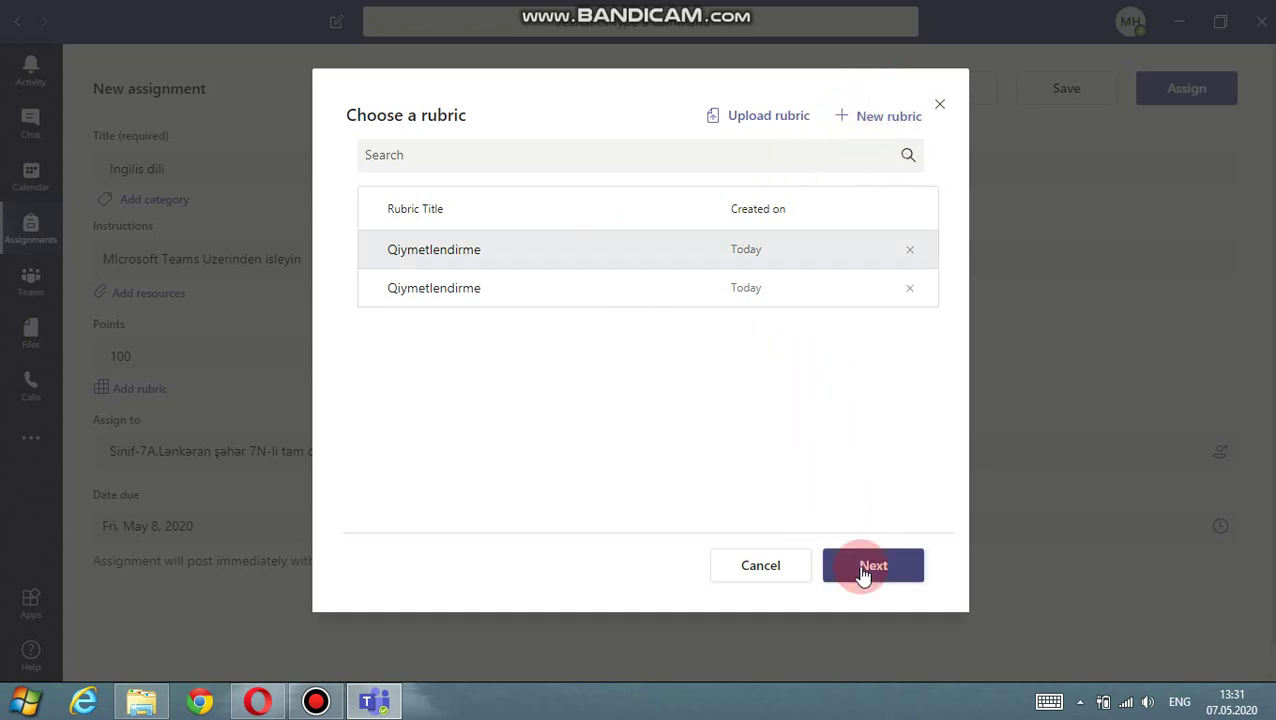
left_click(863, 575)
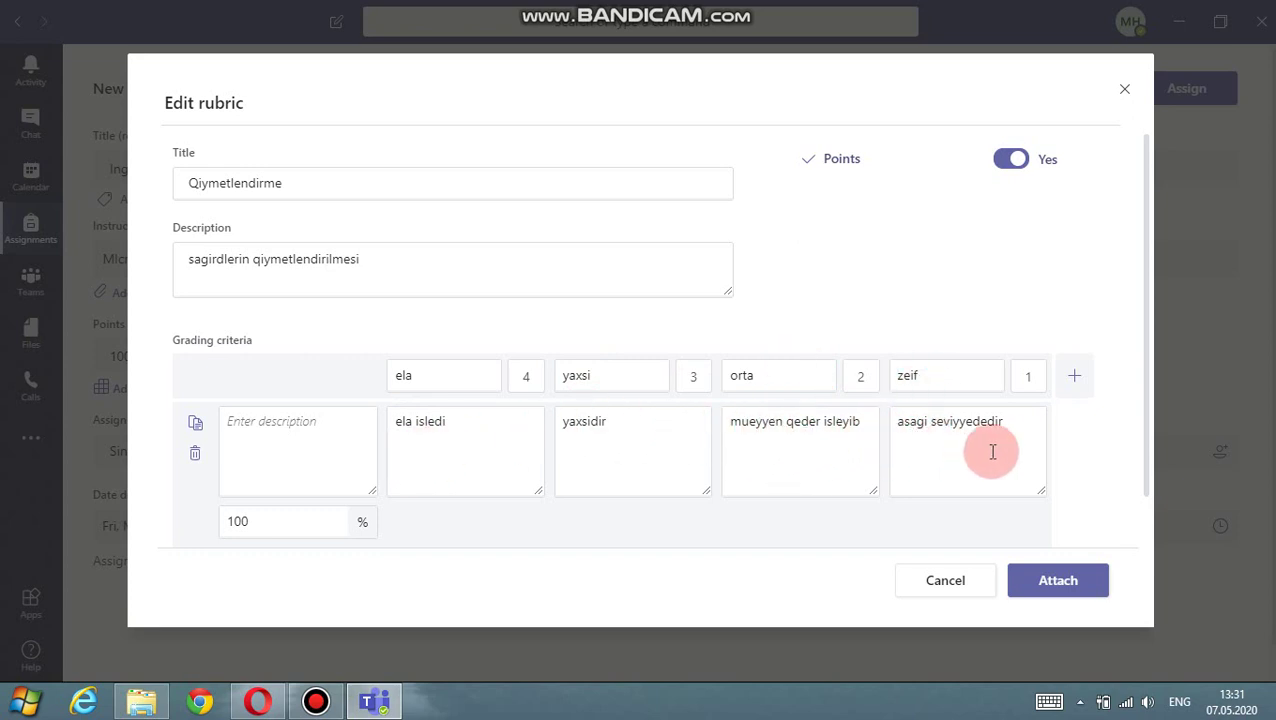
- Add an extra category column to the rubric's grading criteria and delete it again
left_click(1074, 382)
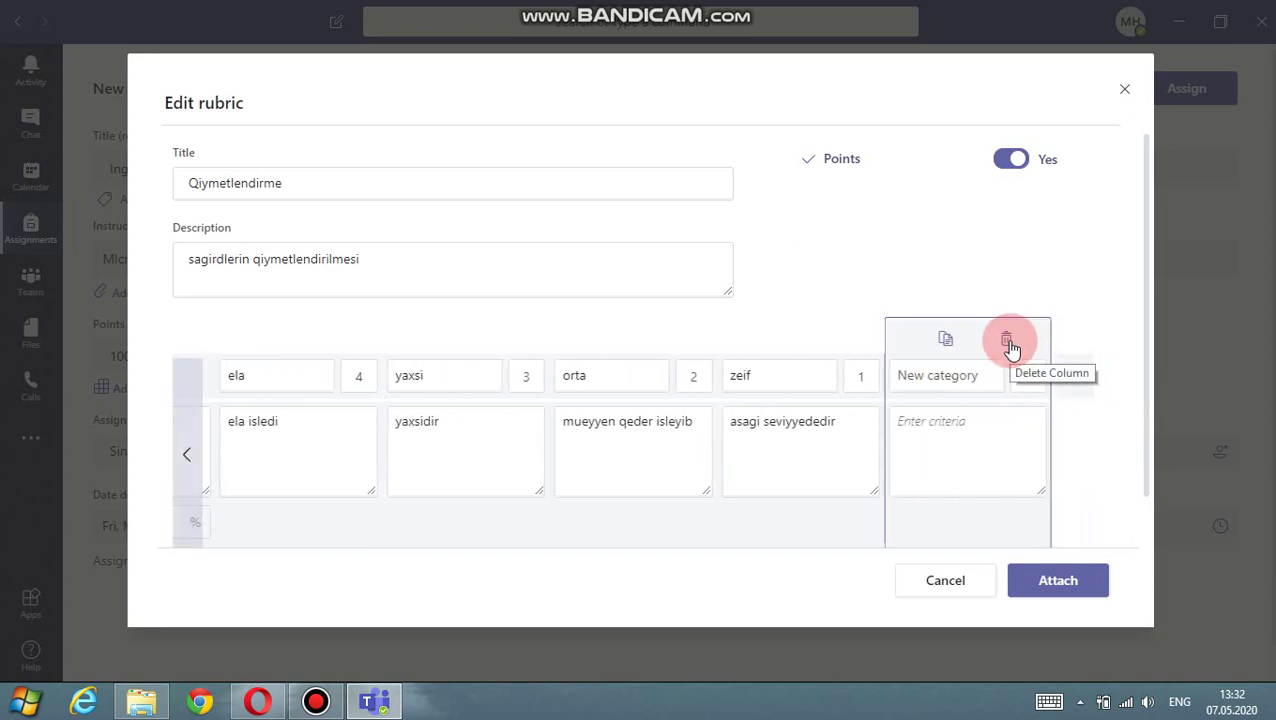
left_click(1011, 344)
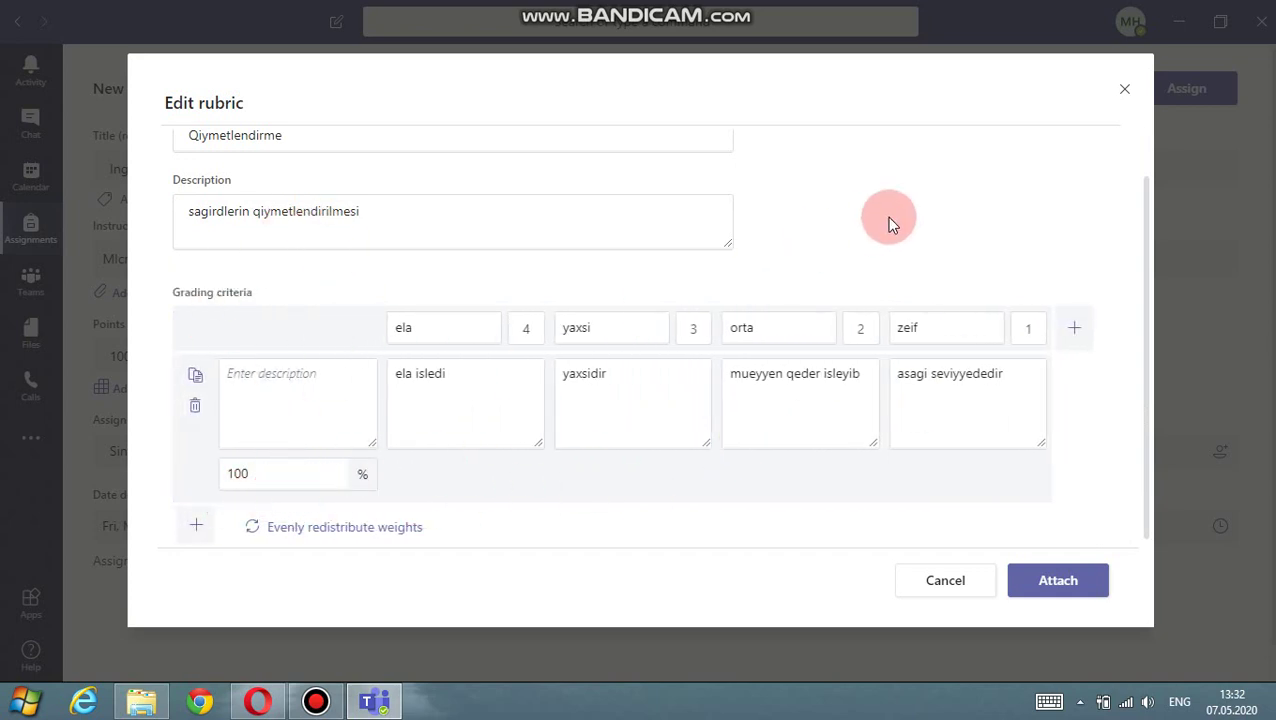
- Turn the rubric's Points option off and back on
left_click_drag(1145, 228, 1162, 162)
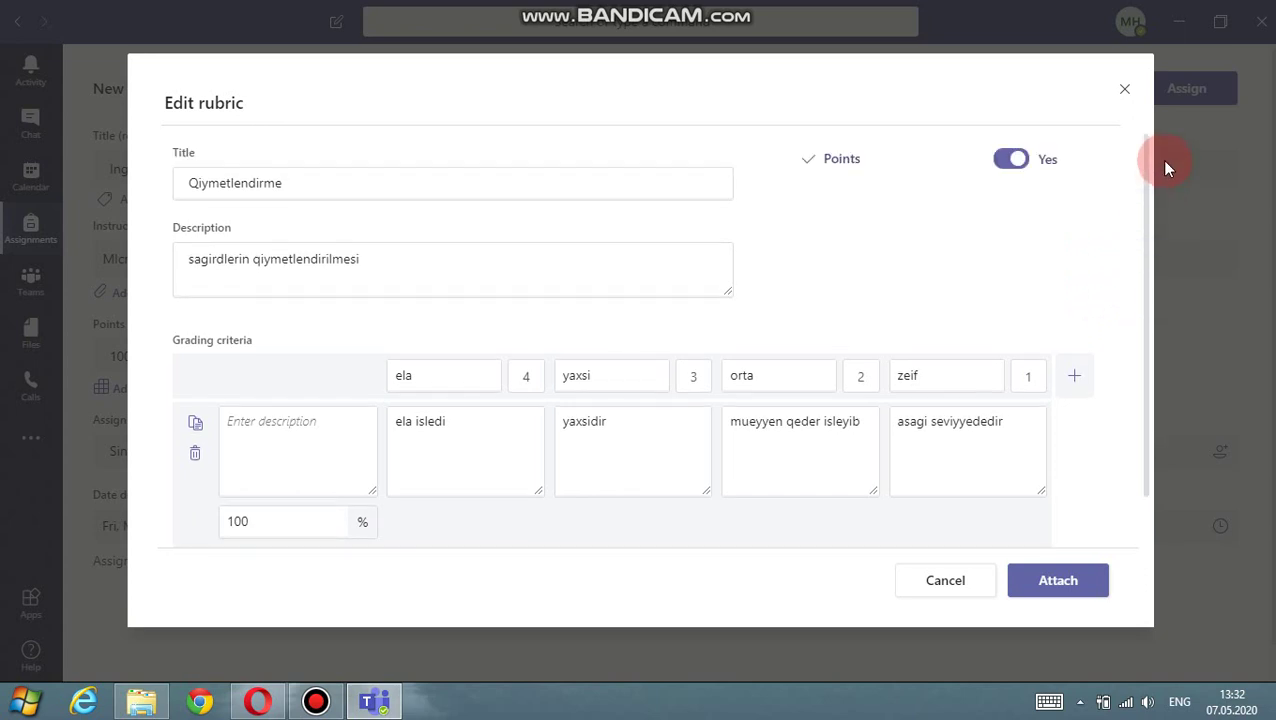
left_click(866, 170)
left_click(1046, 168)
left_click(1008, 162)
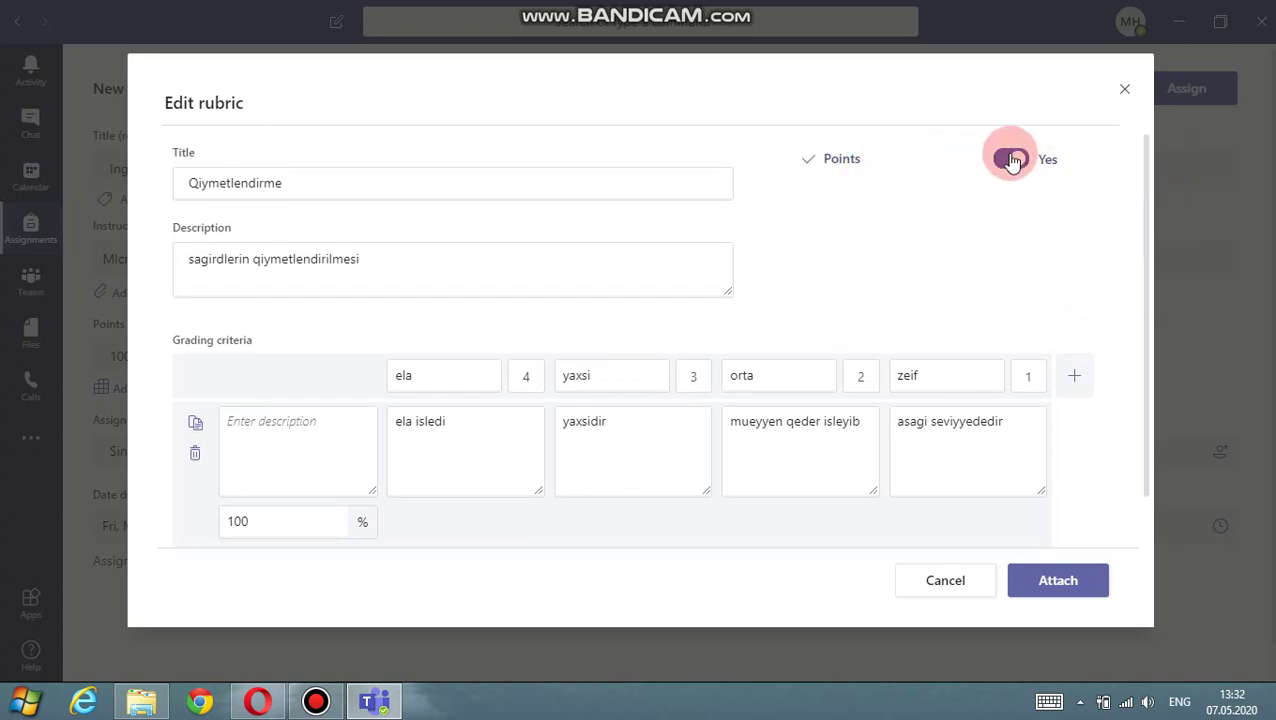
left_click(996, 163)
left_click(996, 163)
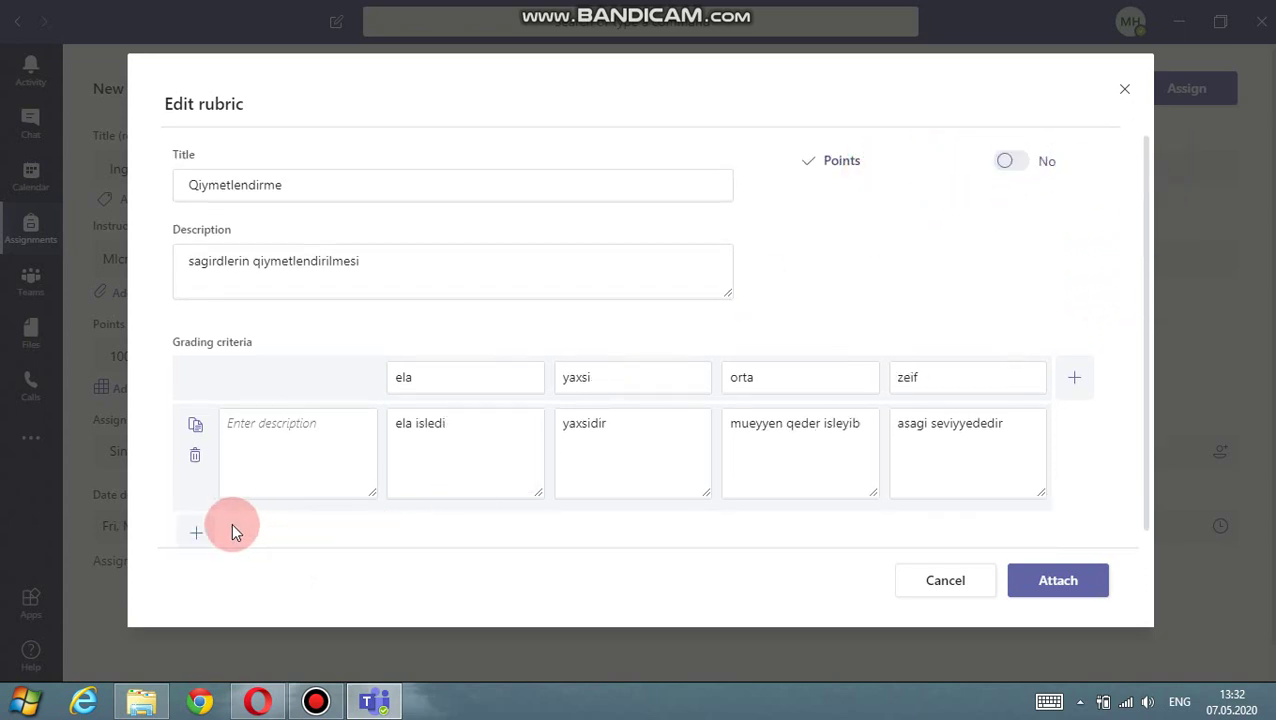
left_click(1015, 162)
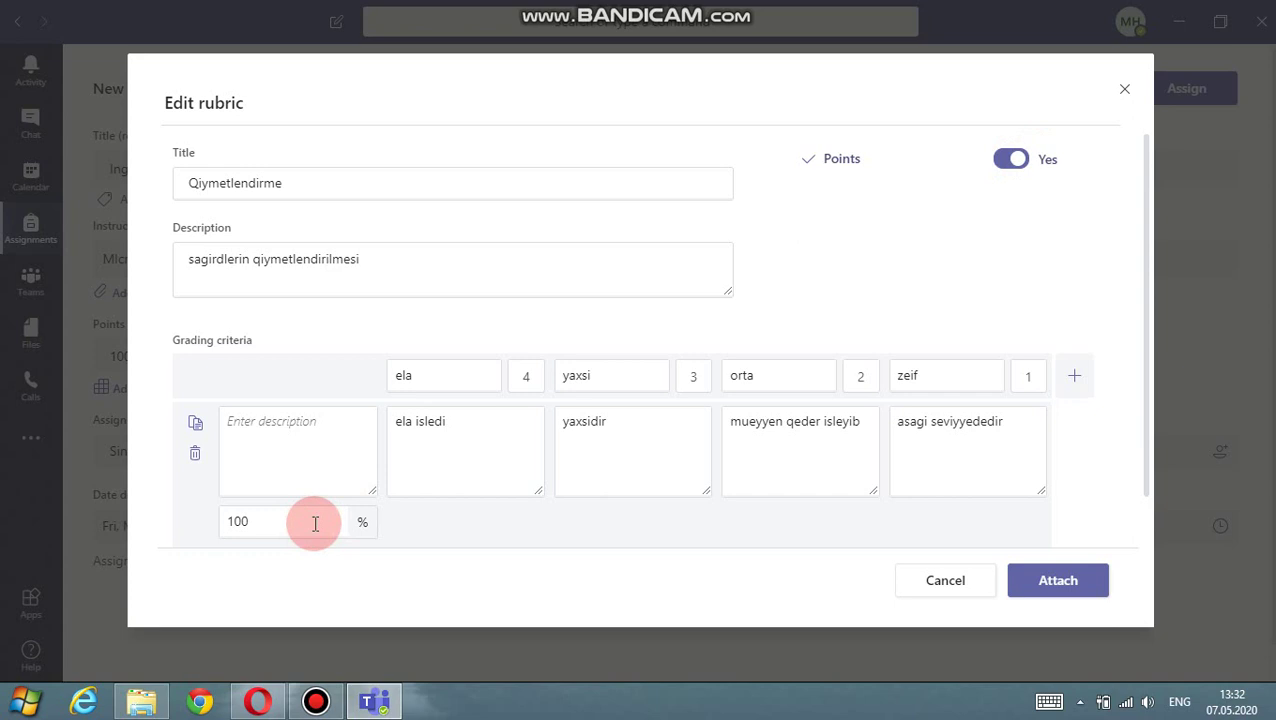
- Attach the Qiymetlendirme rubric to the assignment and view the list of other classes it can be assigned to
left_click(1058, 588)
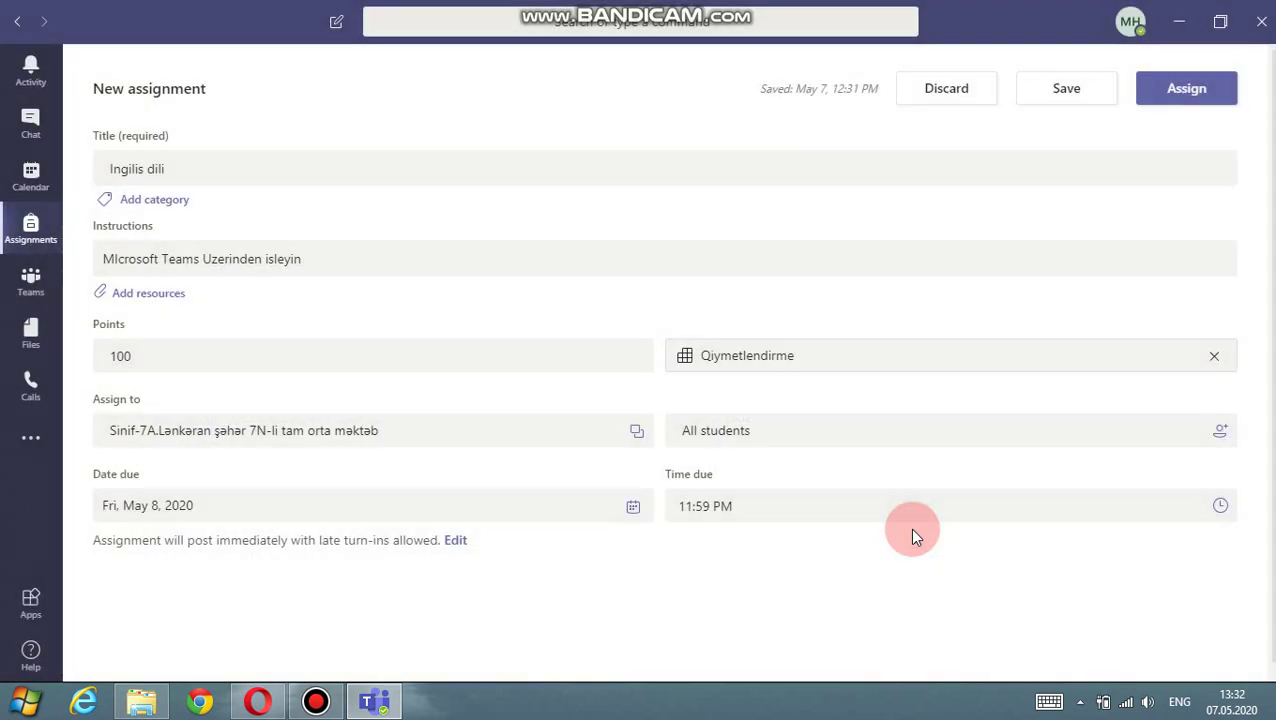
left_click(729, 370)
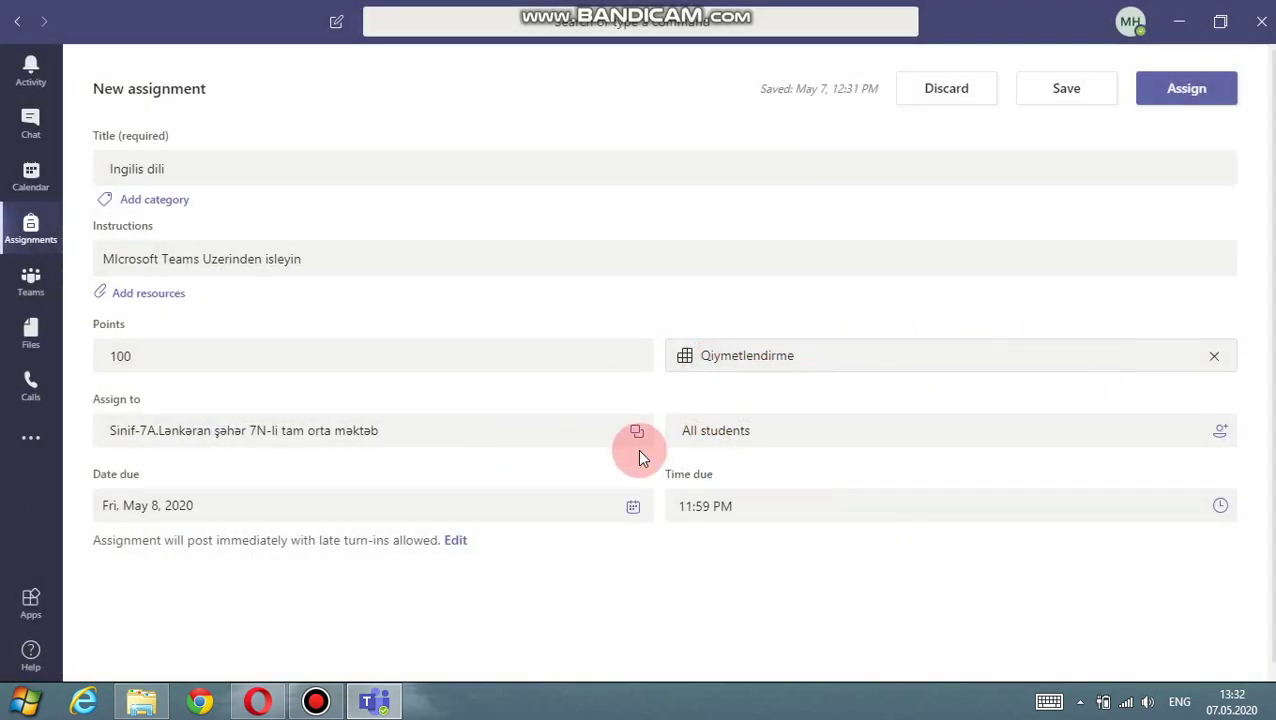
left_click(483, 440)
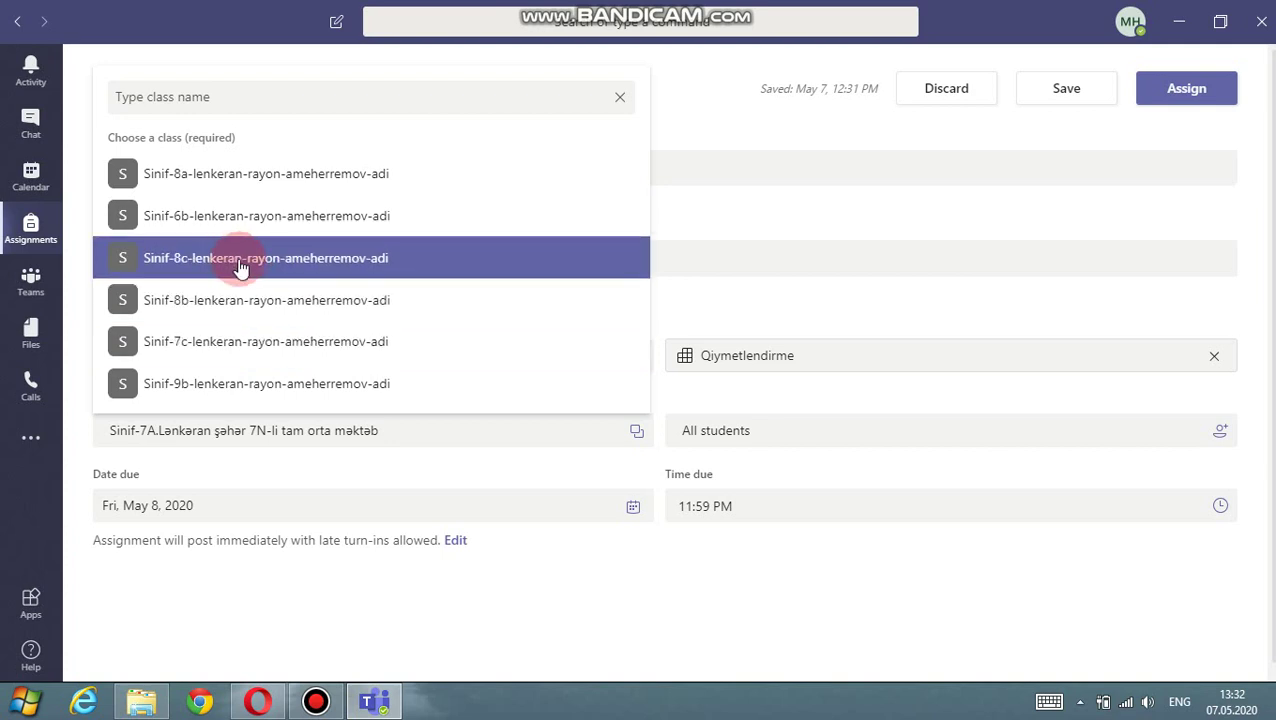
left_click(711, 303)
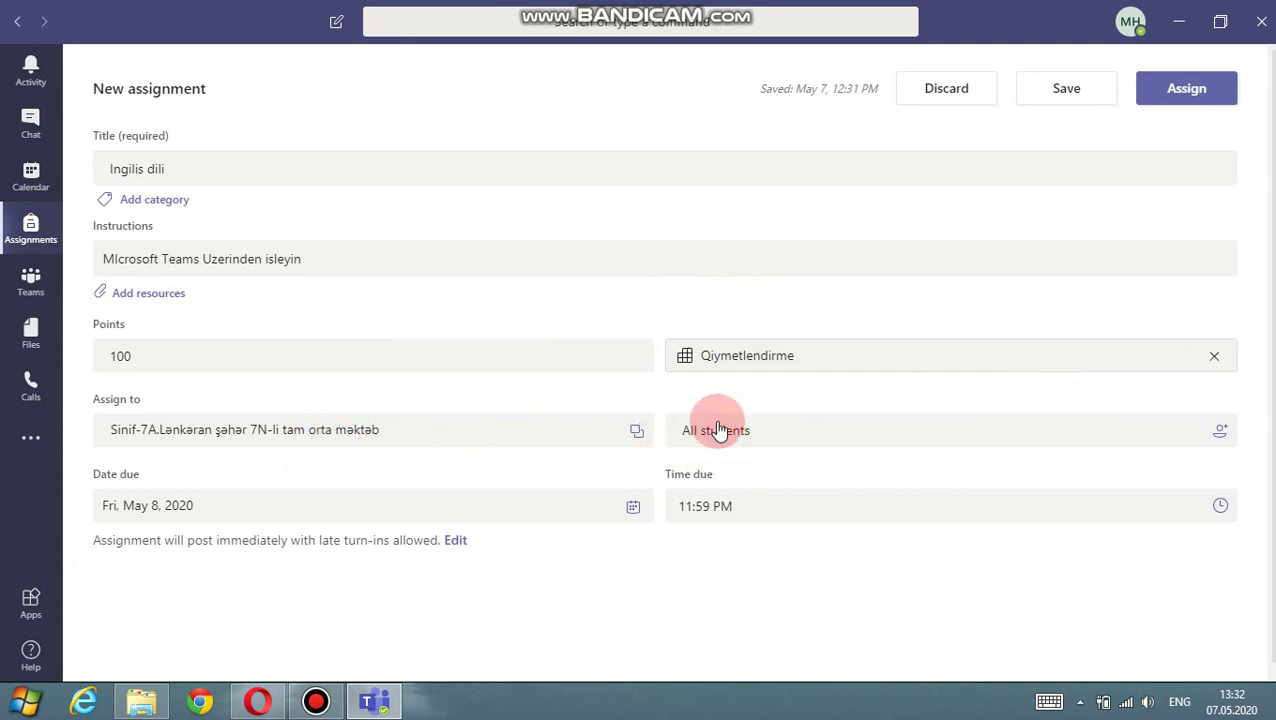
- Select three individual students as recipients and clear the selection back to all students
left_click(1222, 432)
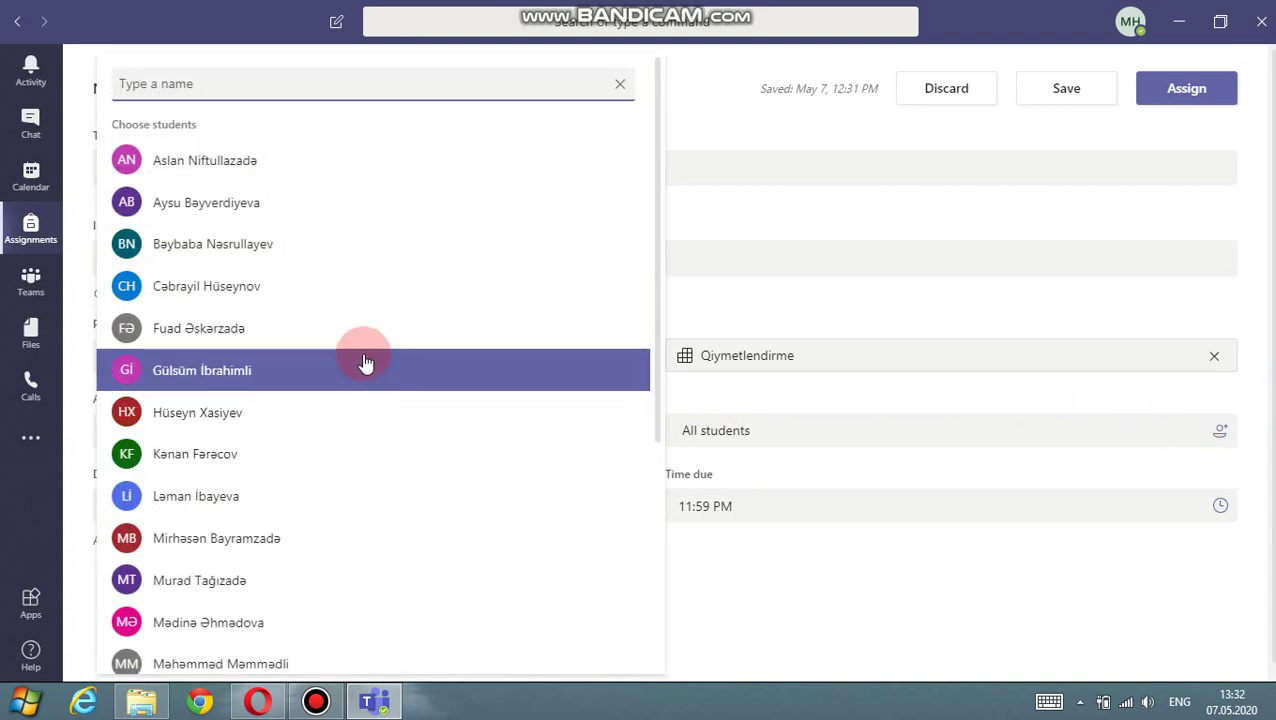
left_click(590, 387)
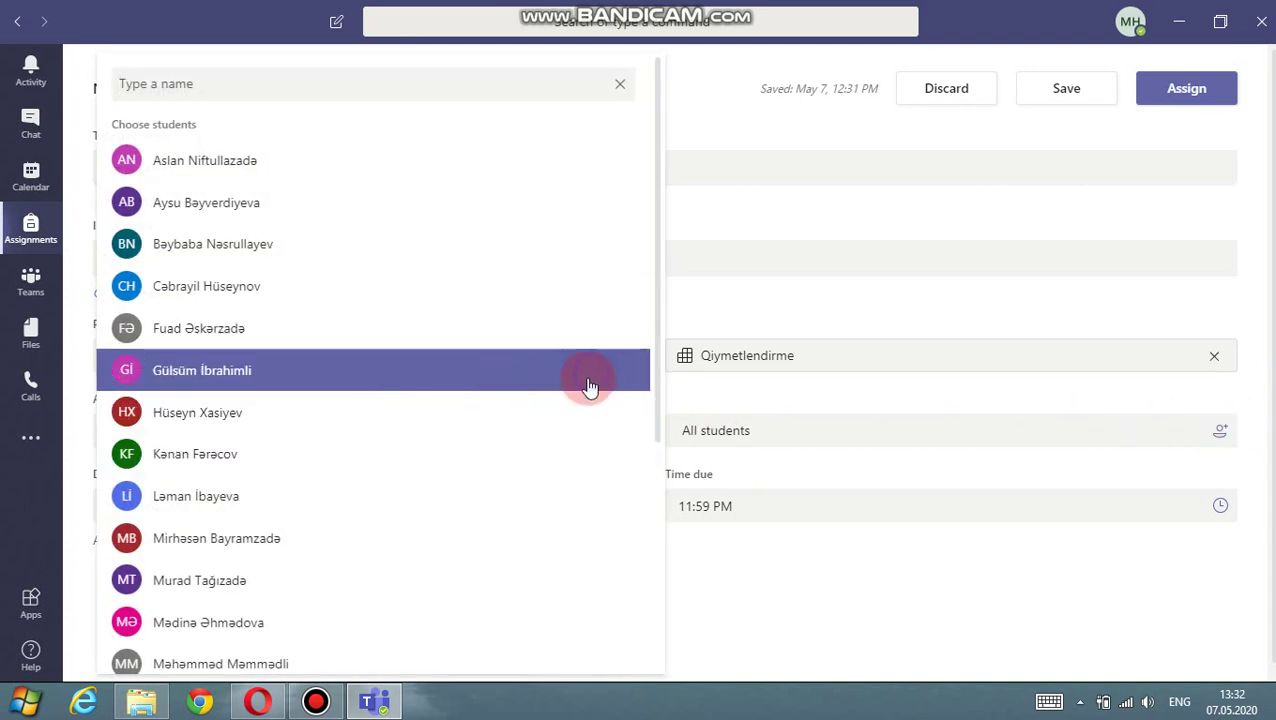
left_click(364, 510)
left_click(433, 581)
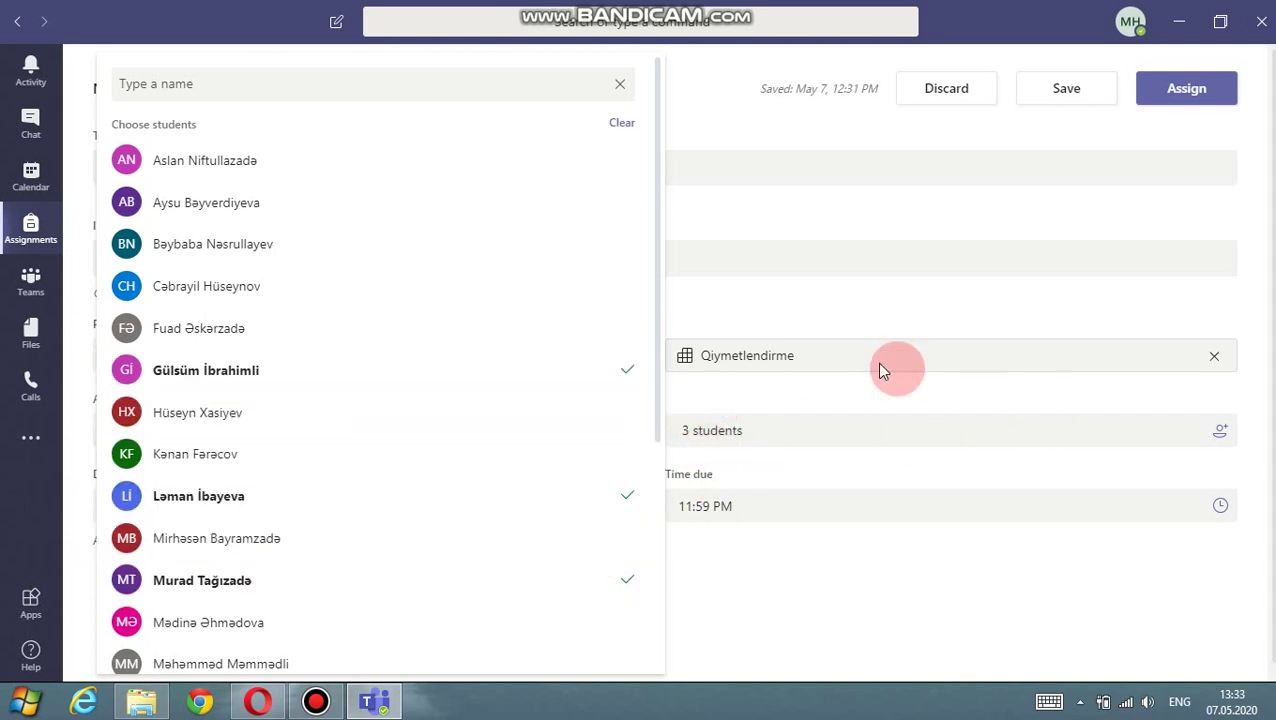
left_click(621, 122)
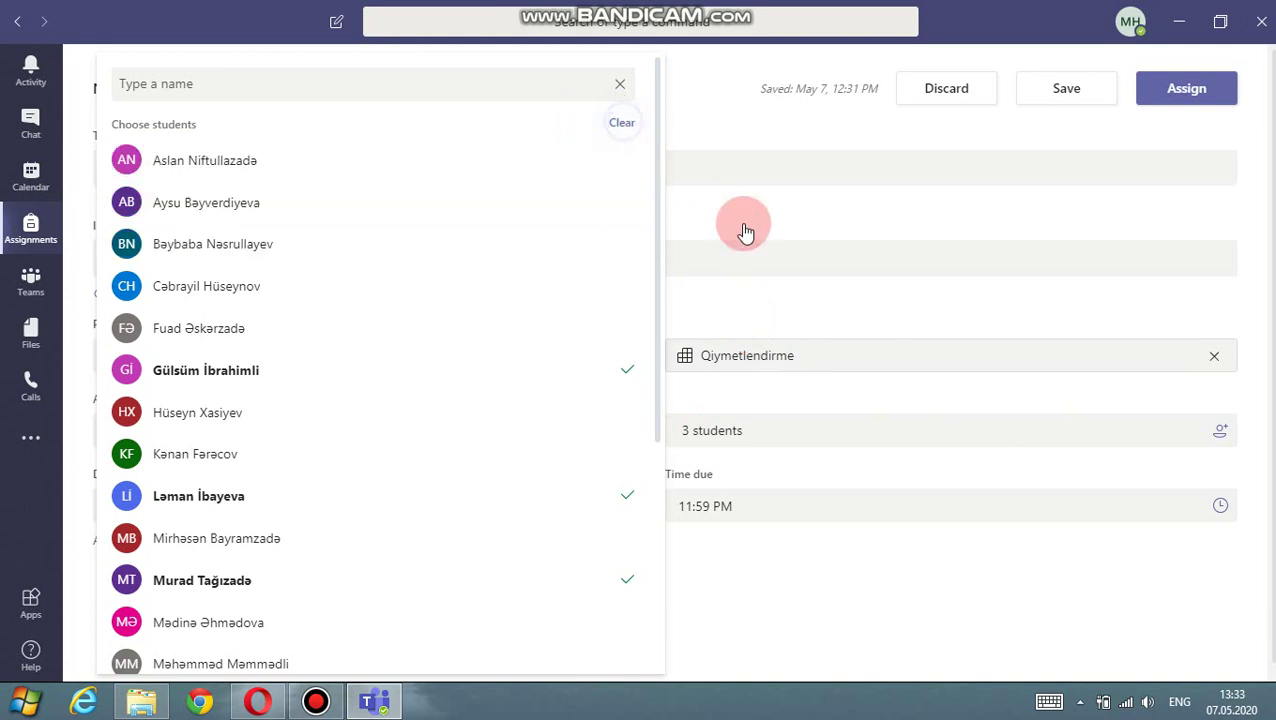
left_click(765, 425)
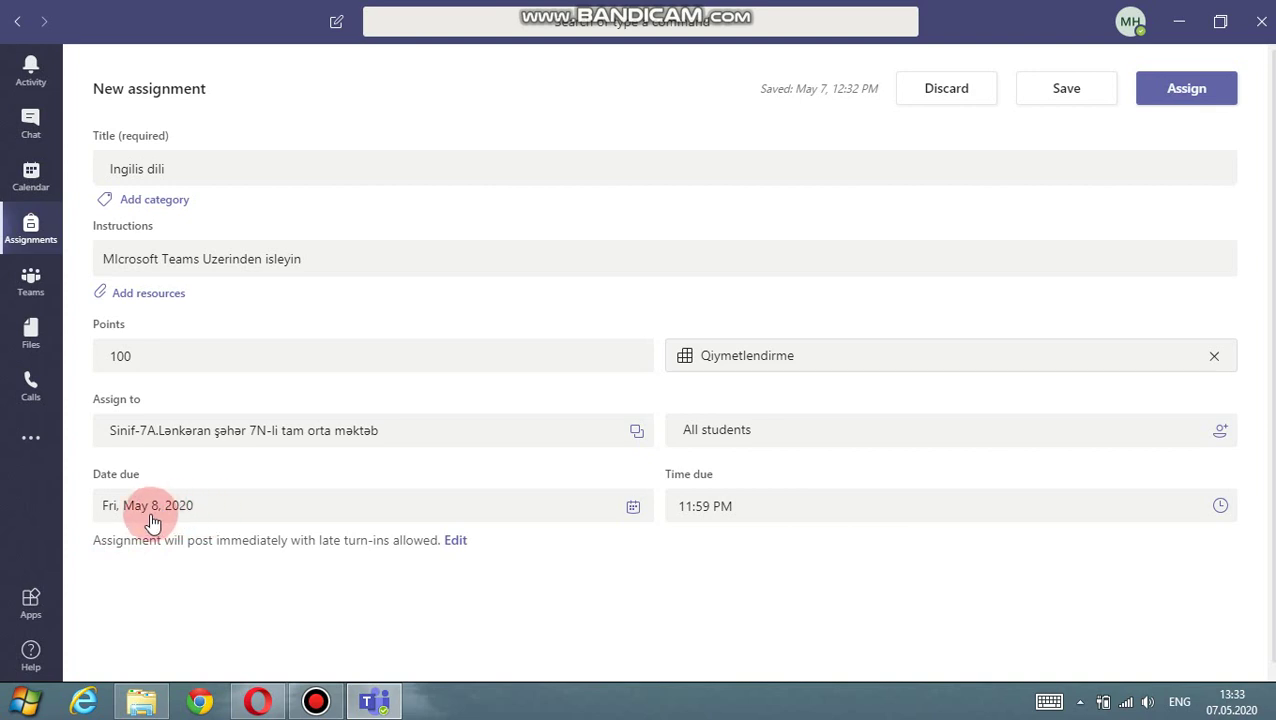
- Set the assignment's due date to Thu, May 14, 2020
left_click(635, 512)
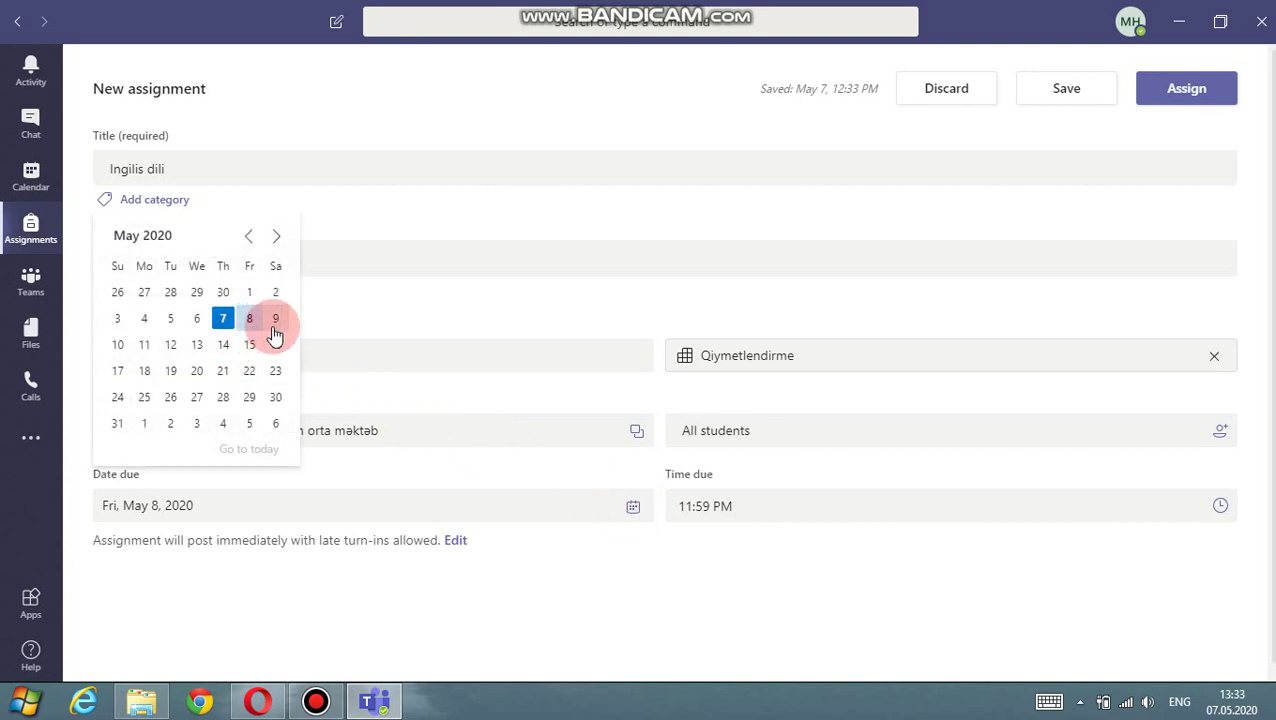
left_click(223, 347)
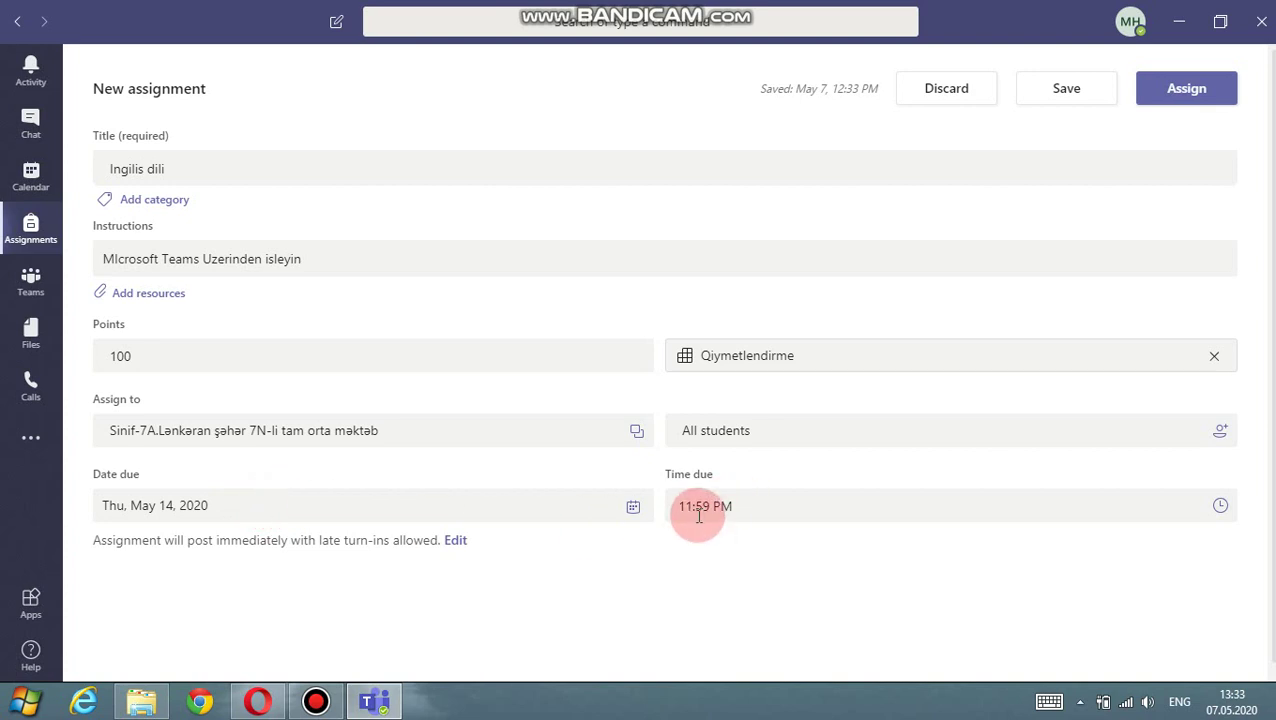
- Set the assignment's due time to 7:00 PM and assign it to the class
left_click(1221, 510)
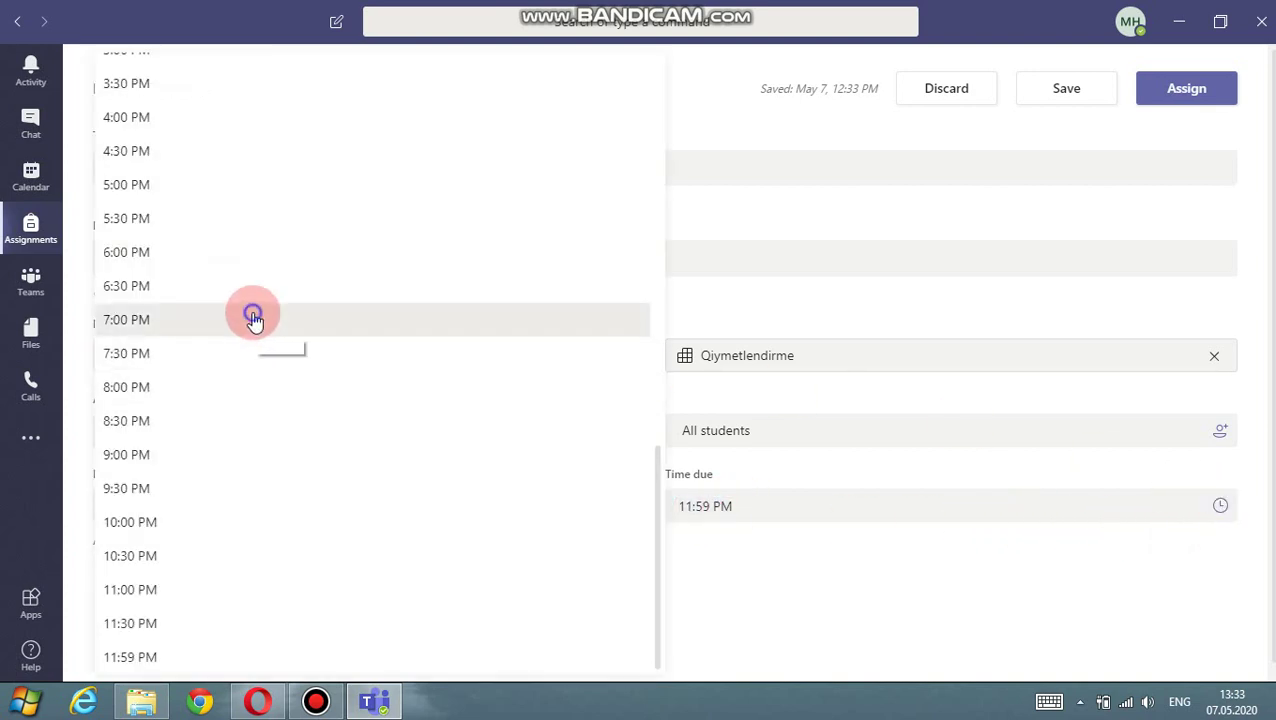
left_click(254, 319)
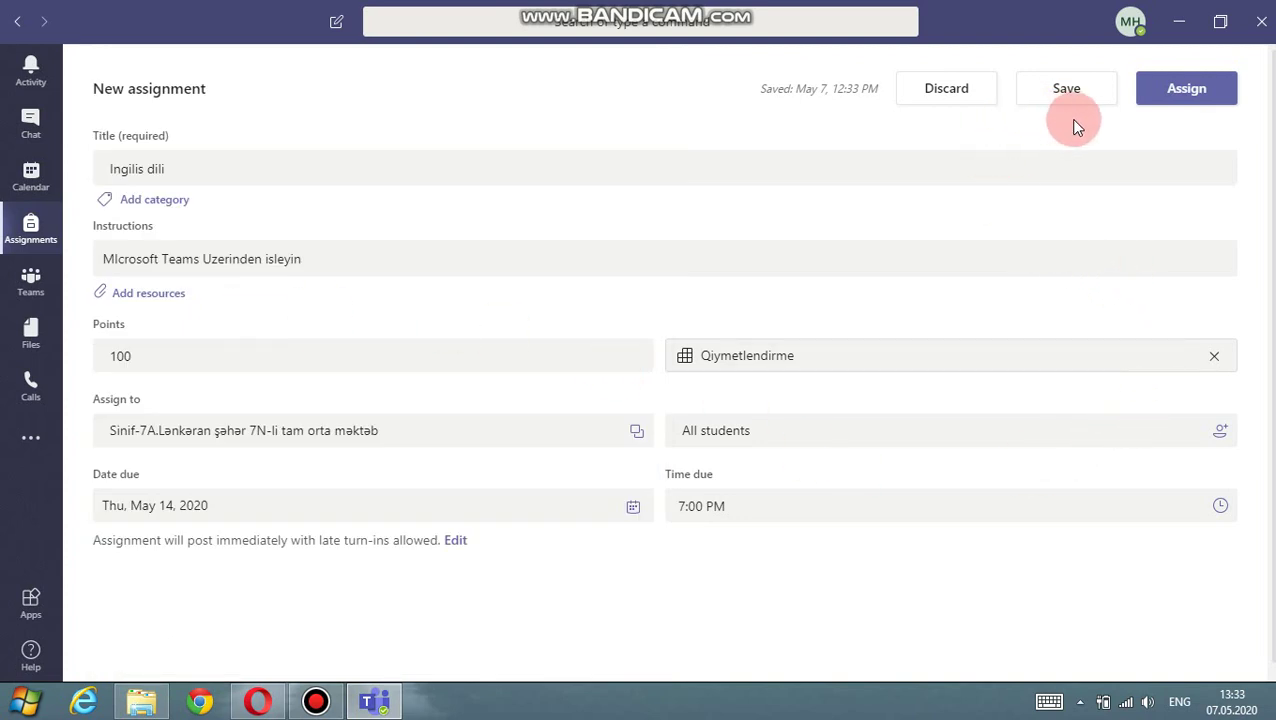
left_click(1185, 92)
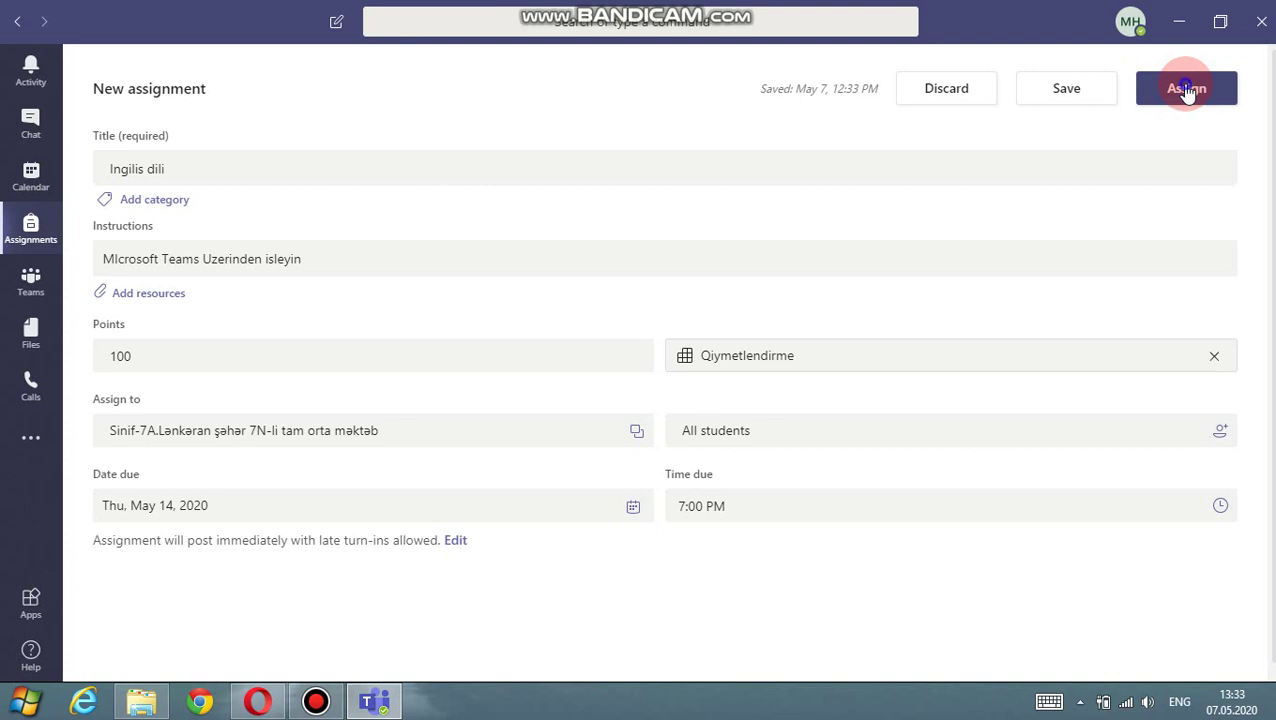
left_click(1186, 90)
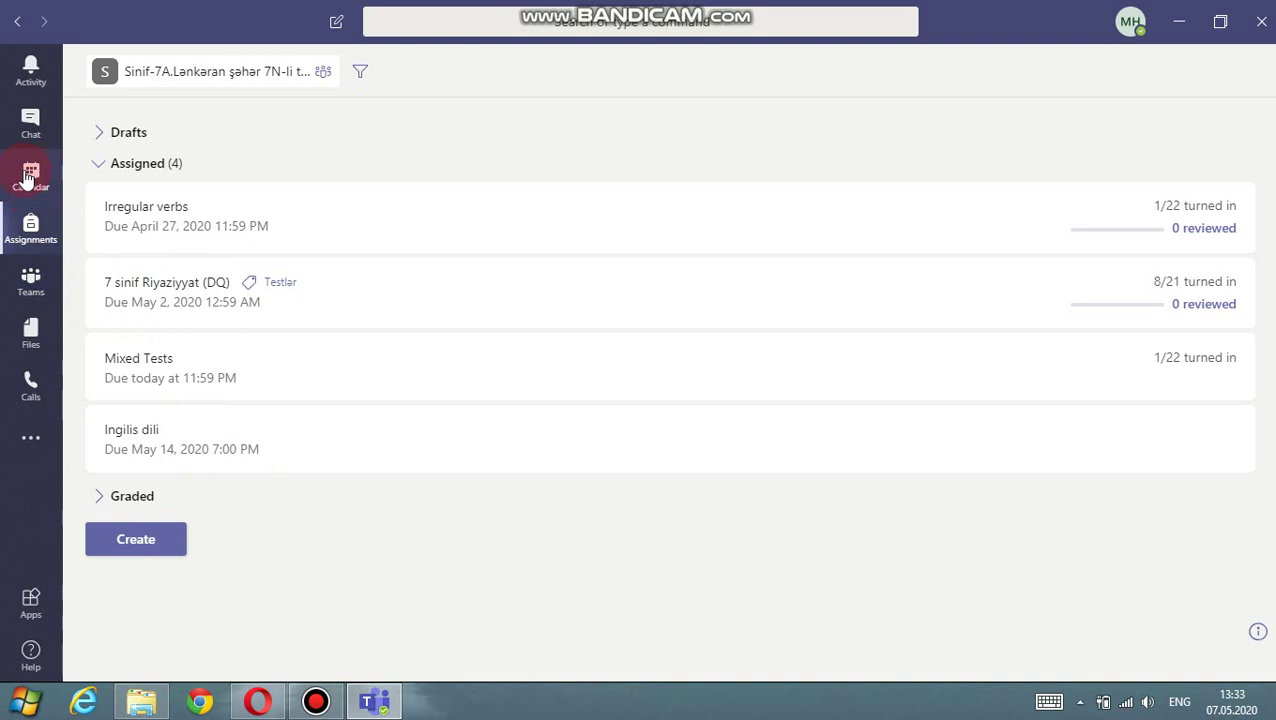
- Open the Sinif-7A class team and view the Ingilis dili assignment post in its General channel
left_click(29, 289)
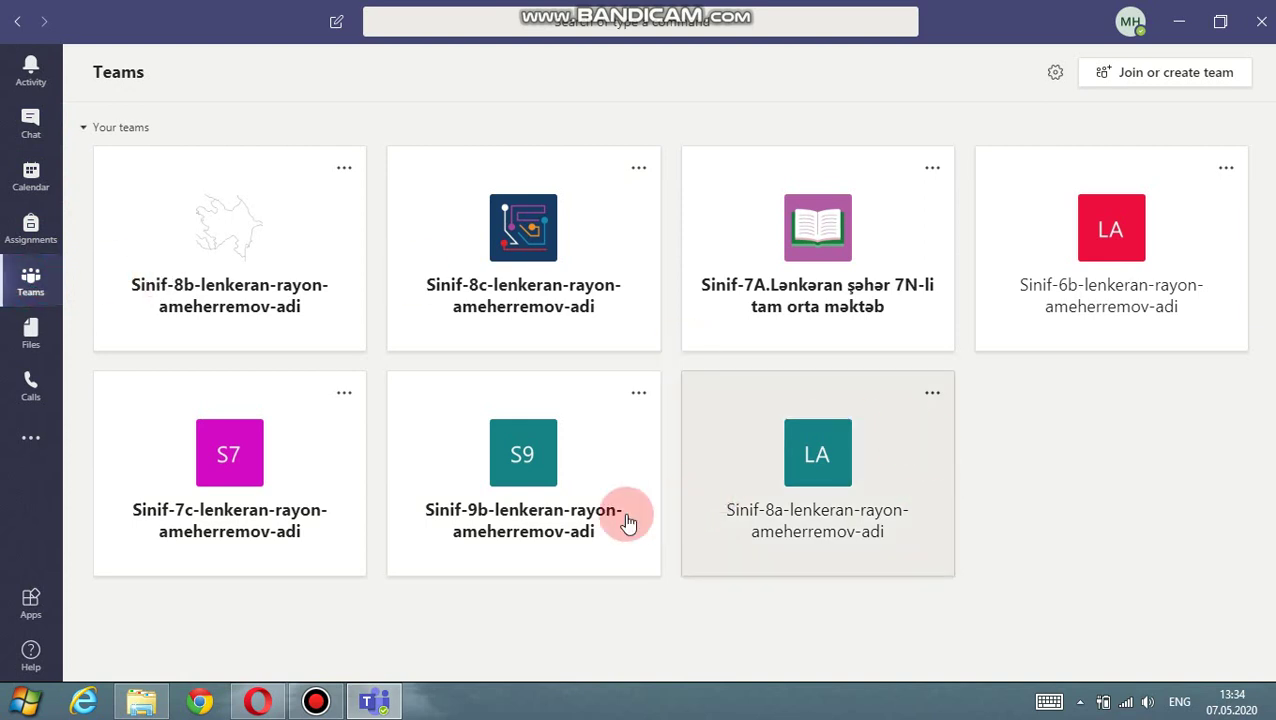
left_click(786, 285)
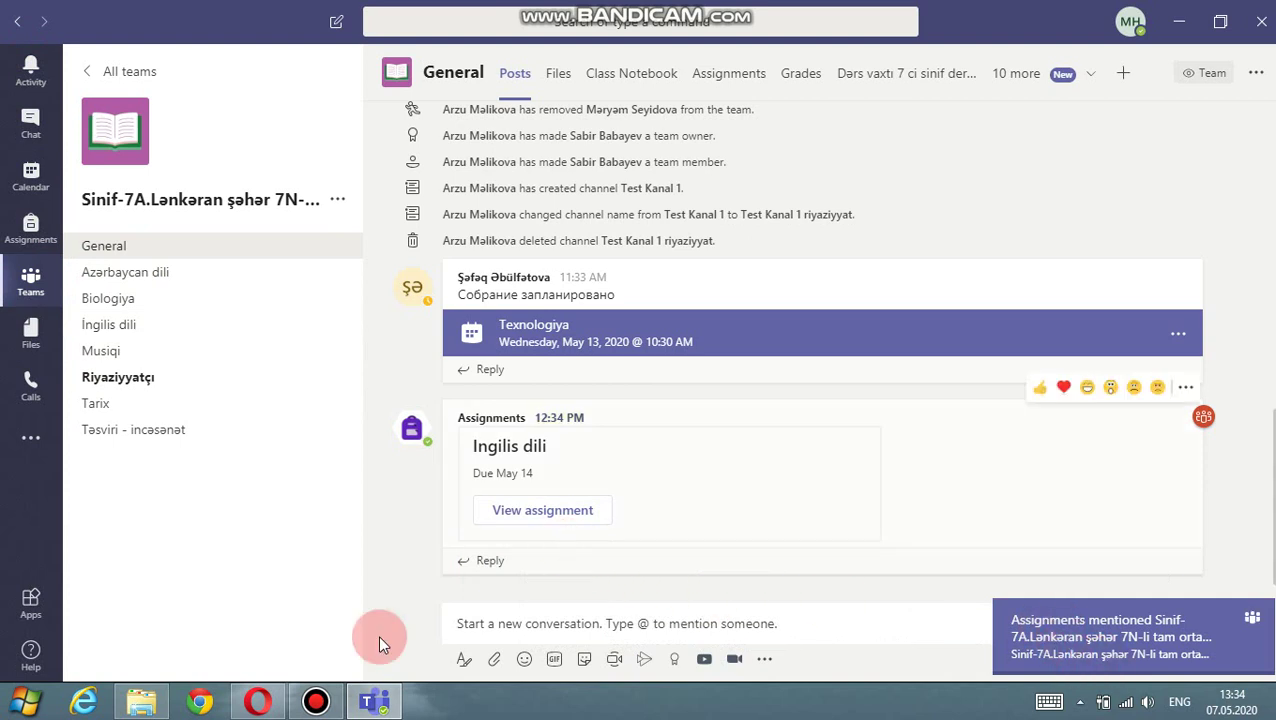
left_click(318, 704)
left_click(921, 183)
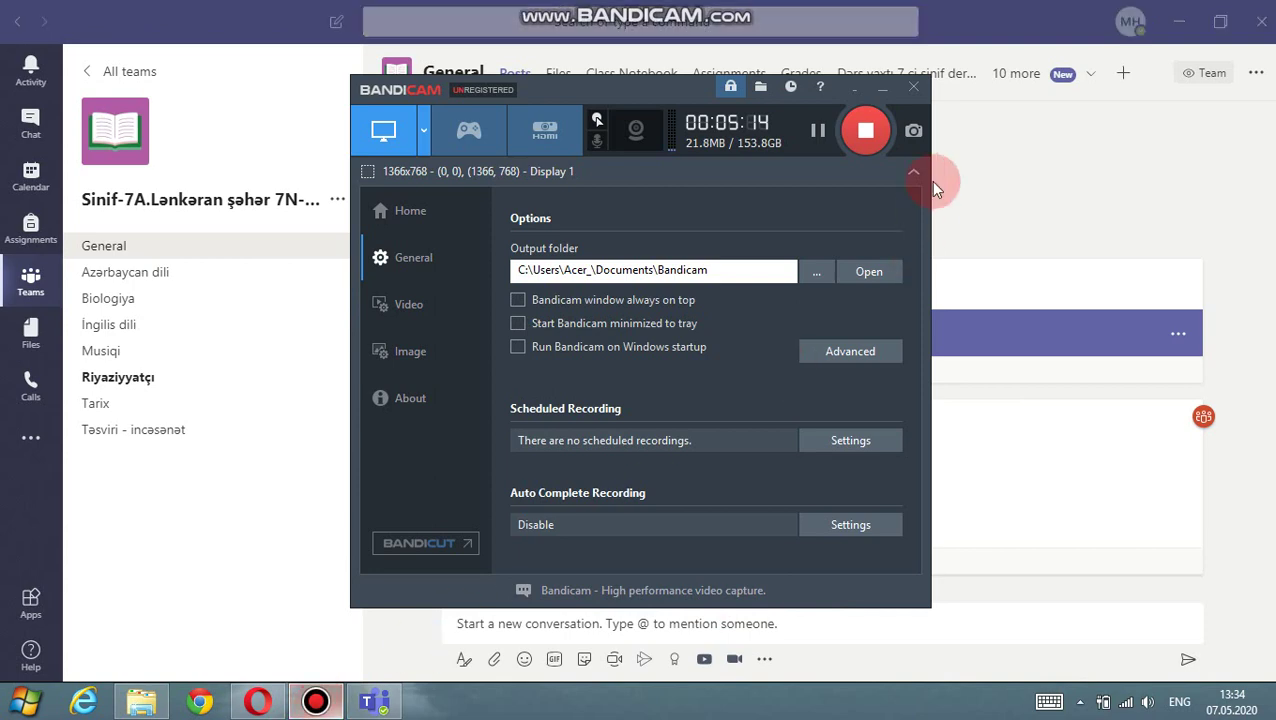
left_click(880, 92)
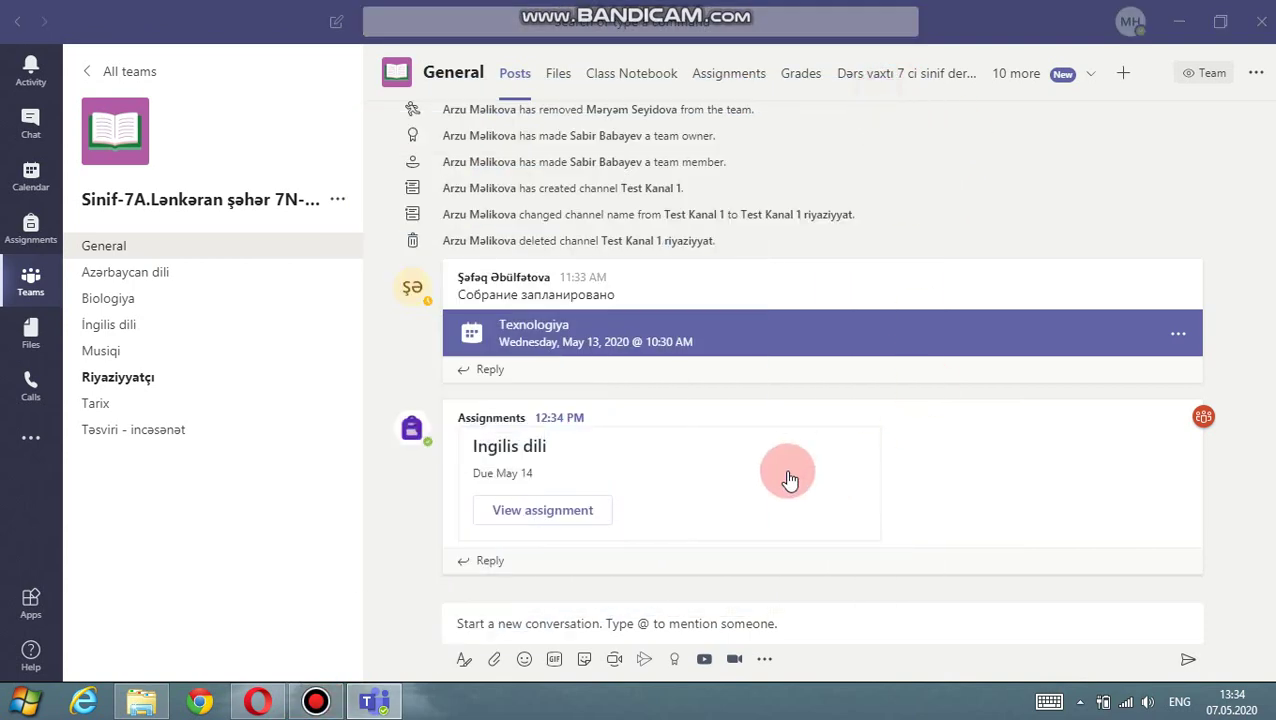
- Open the posted Ingilis dili assignment and review the turn-in status, feedback and points columns for its students
left_click(547, 511)
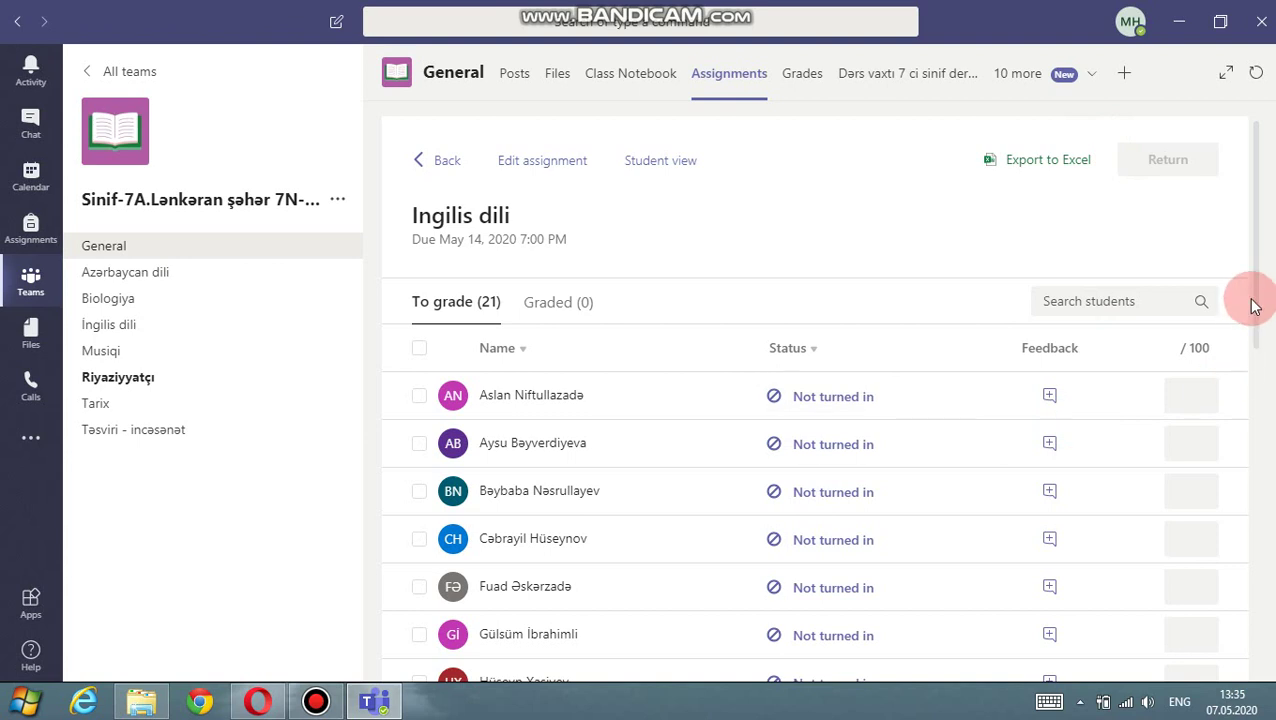
scroll(1255, 305, "down", 2)
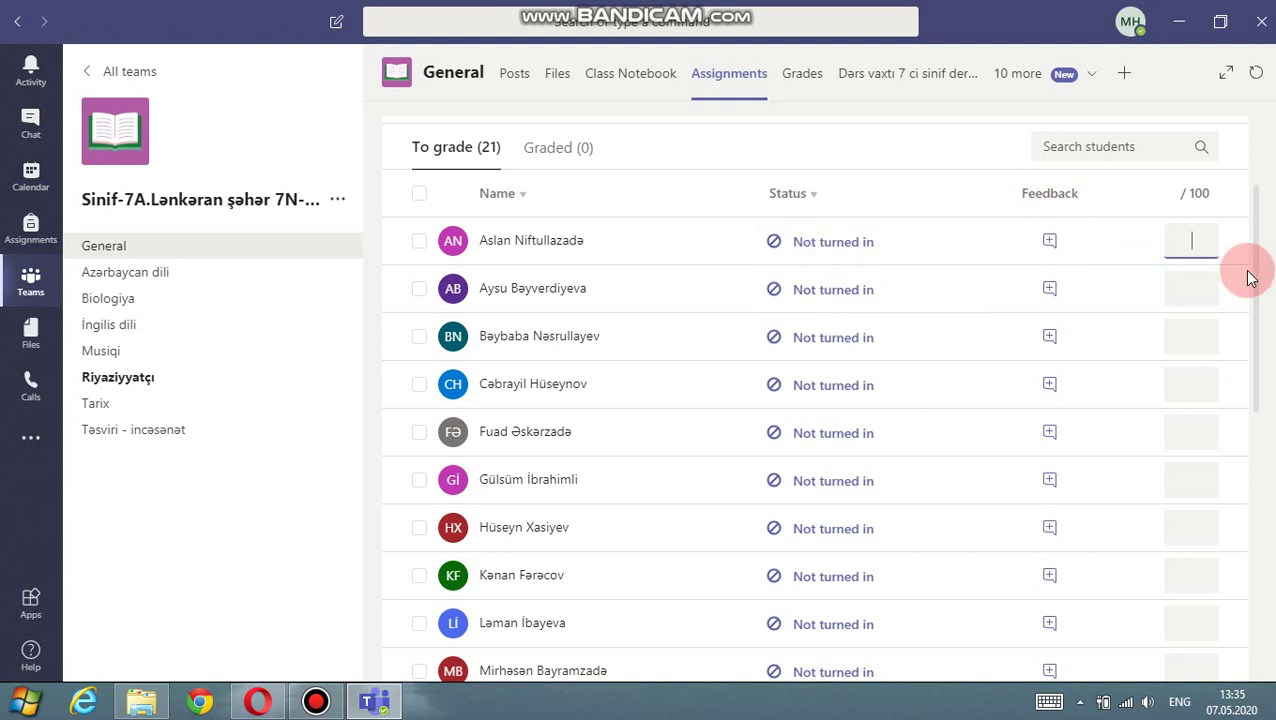
left_click_drag(1258, 280, 1226, 462)
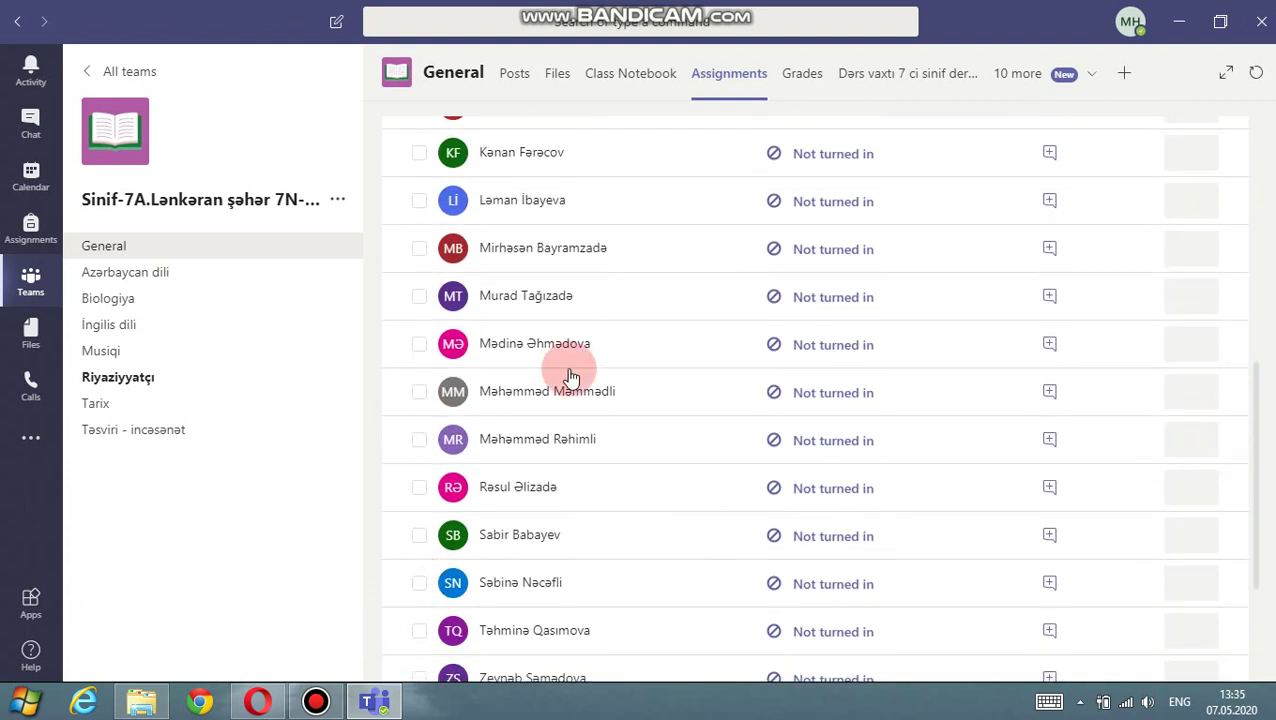
left_click(405, 652)
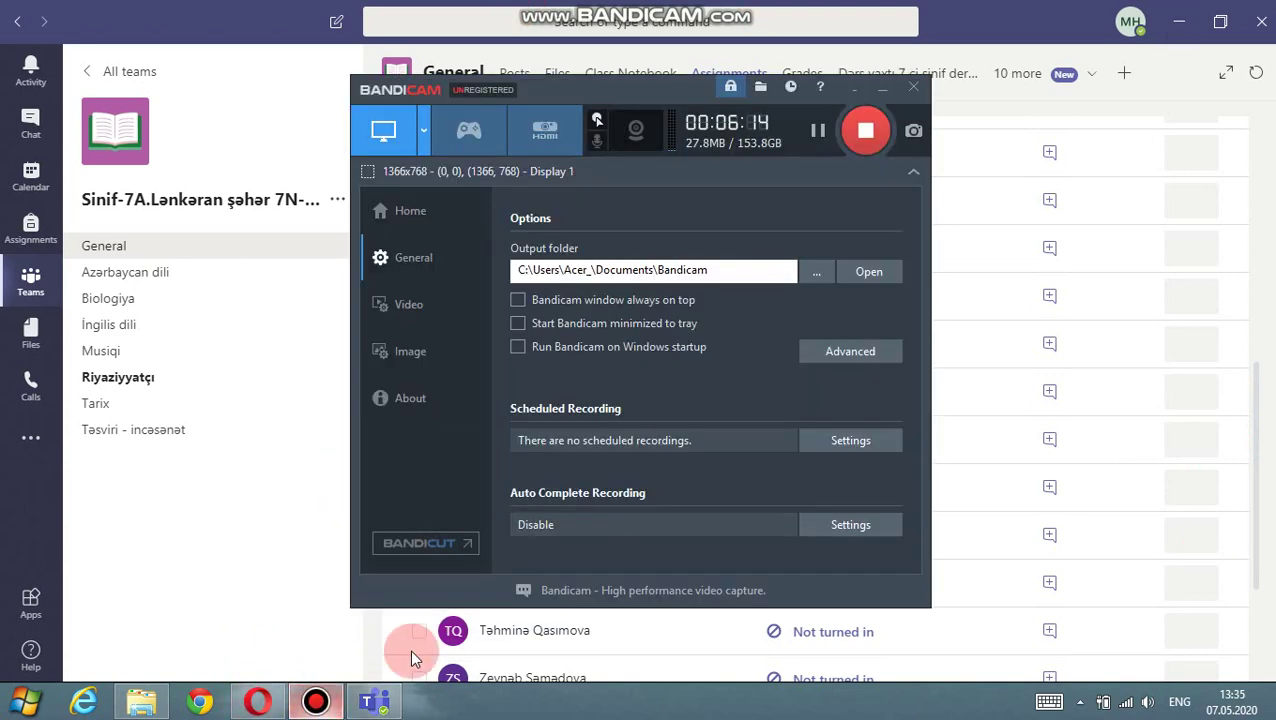